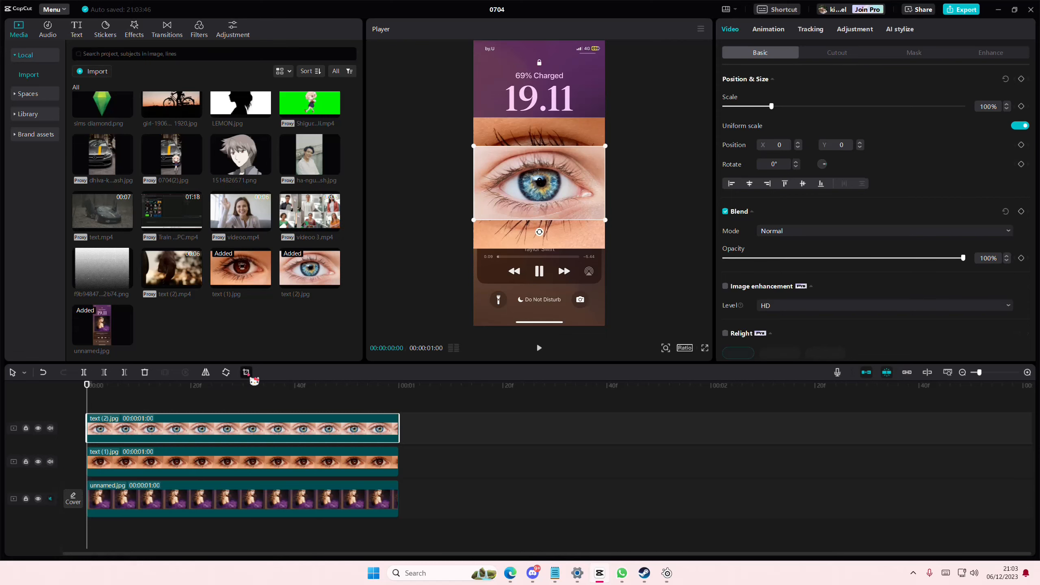
# Crop the blue-eye image text (2).jpg to a 1:1 ratio centred on the iris
pyautogui.click(247, 372)
pyautogui.click(540, 434)
pyautogui.click(529, 356)
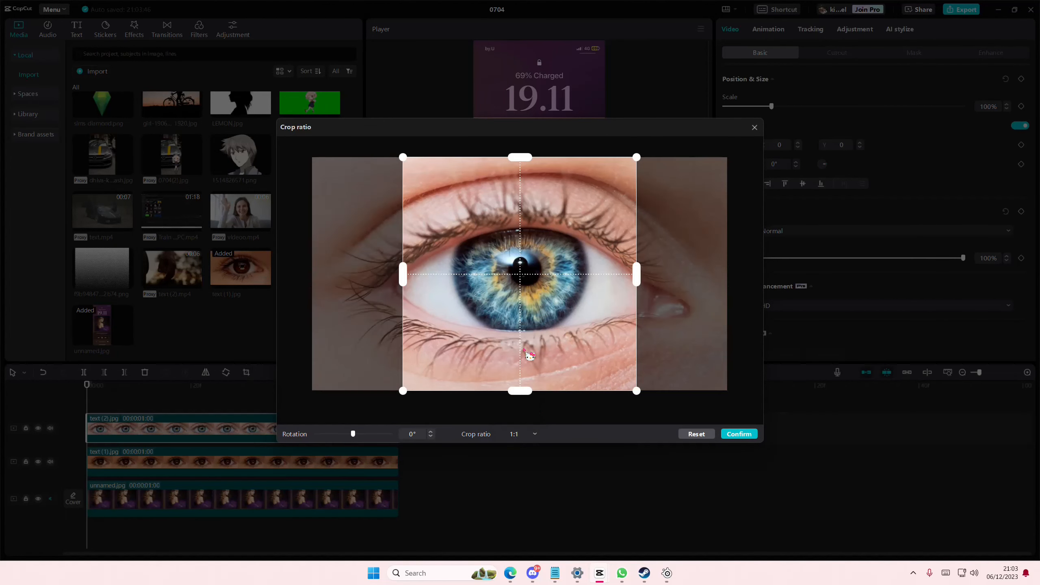
pyautogui.click(747, 434)
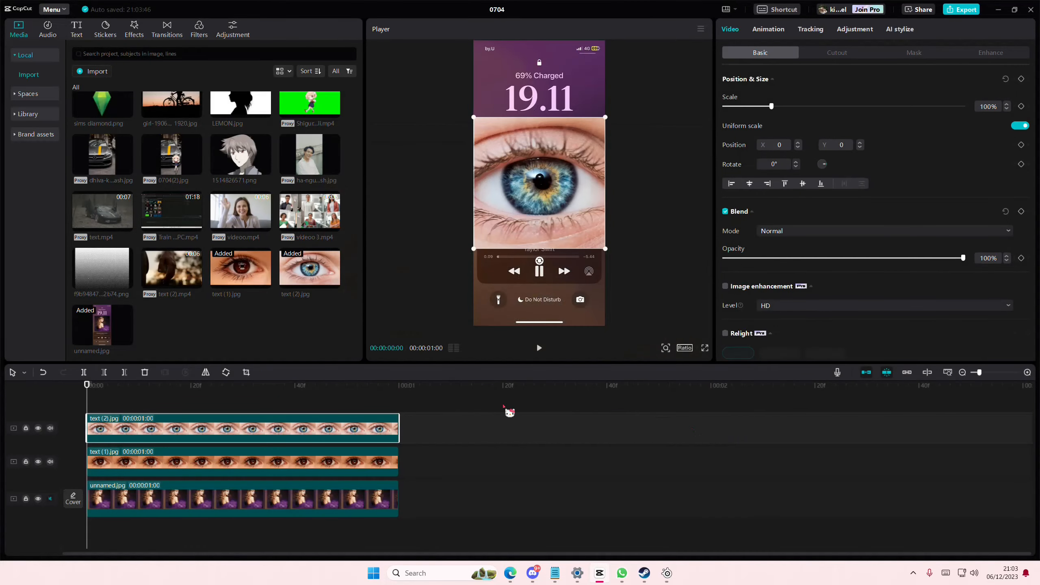
# Apply a Split mask to text (2).jpg, rotated -90° with a feather of 37
pyautogui.click(898, 55)
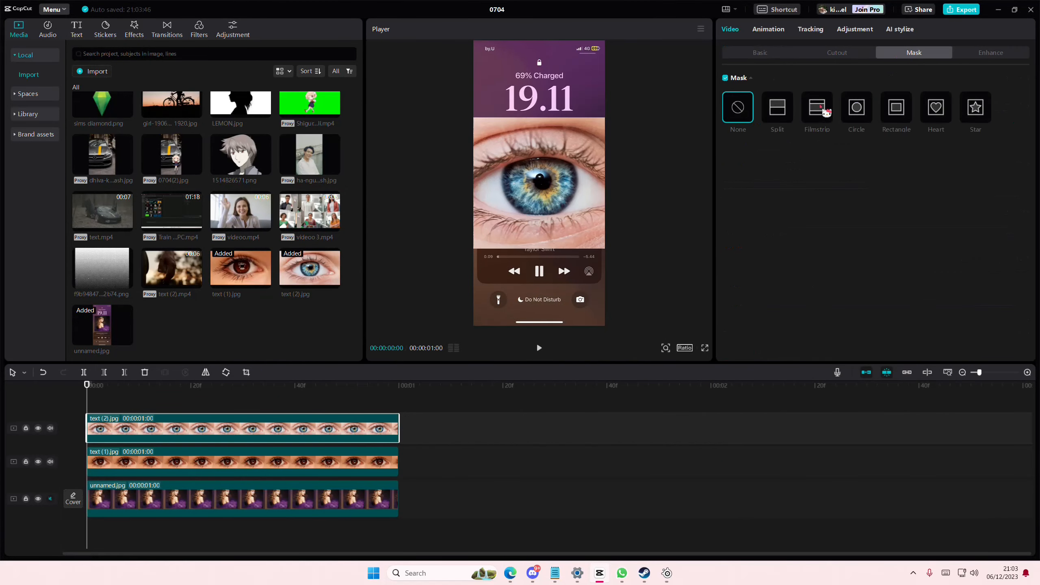
pyautogui.click(777, 107)
pyautogui.moveTo(539, 196); pyautogui.dragTo(518, 183)
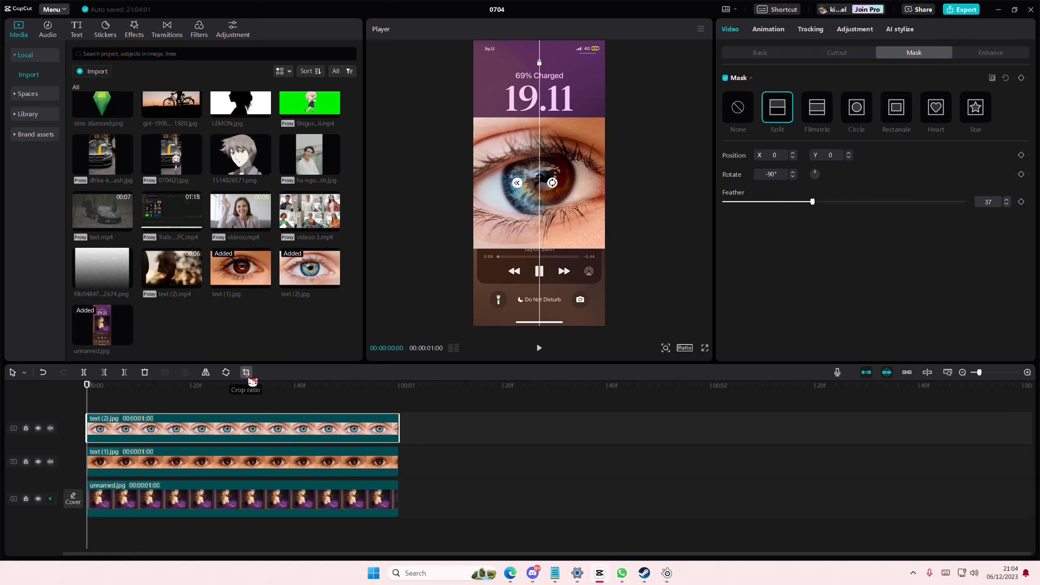
# Apply a Split mask to the brown-eye image text (1).jpg, rotated 90° with a feather of 19
pyautogui.click(245, 467)
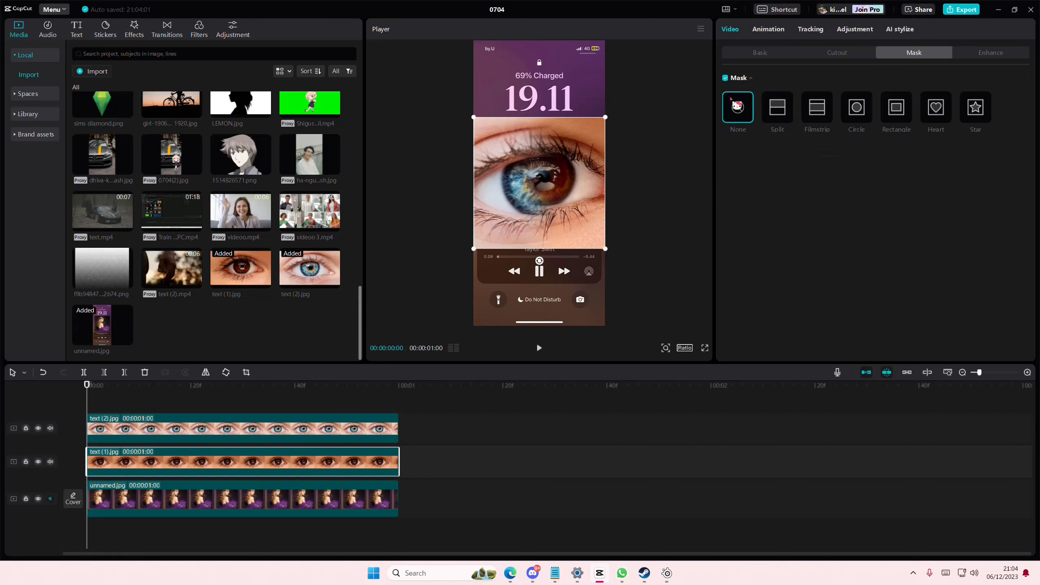
pyautogui.click(777, 107)
pyautogui.moveTo(544, 197)
pyautogui.mouseDown()
pyautogui.moveTo(522, 201)
pyautogui.moveTo(512, 190)
pyautogui.moveTo(552, 185)
pyautogui.mouseUp()
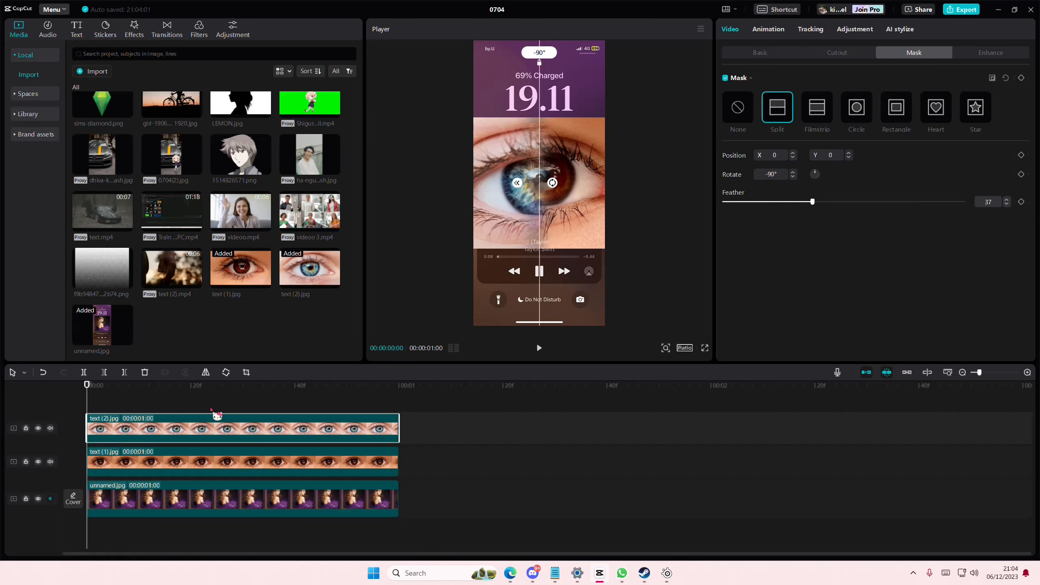
pyautogui.moveTo(216, 411); pyautogui.dragTo(21, 408)
pyautogui.click(220, 461)
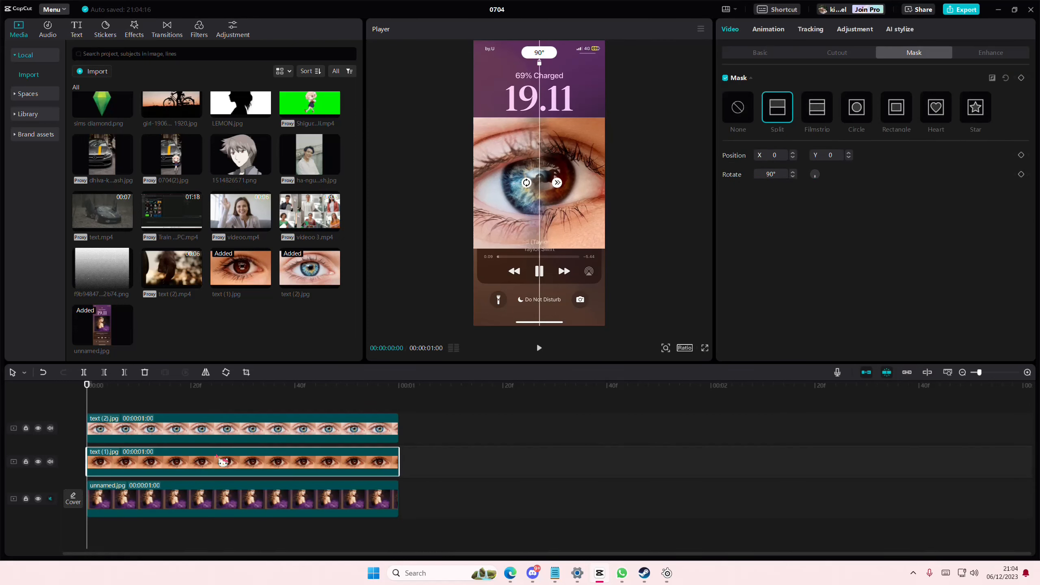
# Align the brown eye in text (1).jpg with the blue half by scaling it to 106% at position X 0, Y -89
pyautogui.click(759, 54)
pyautogui.moveTo(772, 113); pyautogui.dragTo(777, 123)
pyautogui.moveTo(592, 189); pyautogui.dragTo(590, 196)
pyautogui.moveTo(768, 107); pyautogui.dragTo(774, 106)
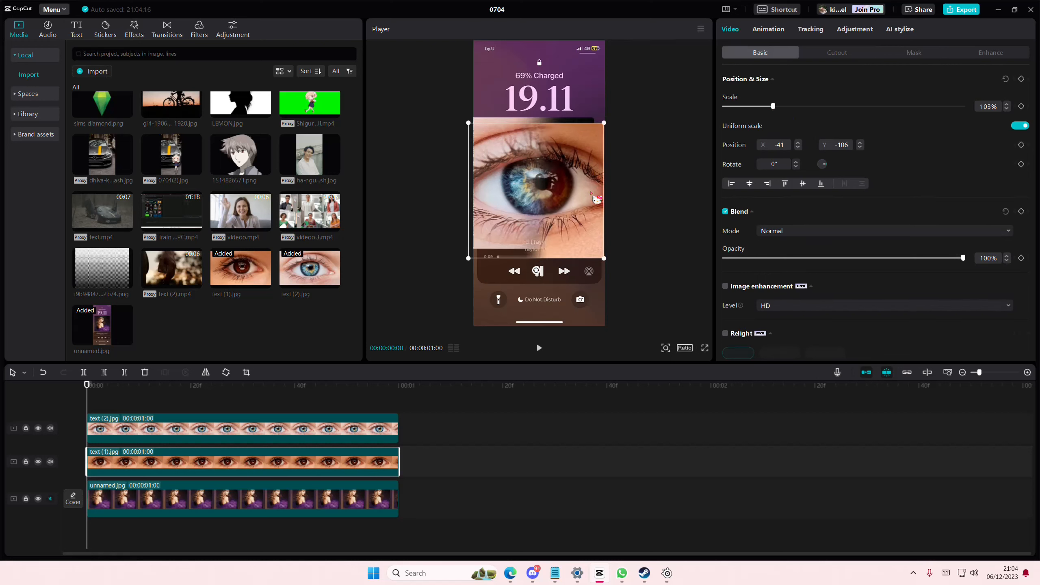
pyautogui.moveTo(597, 200); pyautogui.dragTo(600, 198)
pyautogui.moveTo(774, 106); pyautogui.dragTo(781, 114)
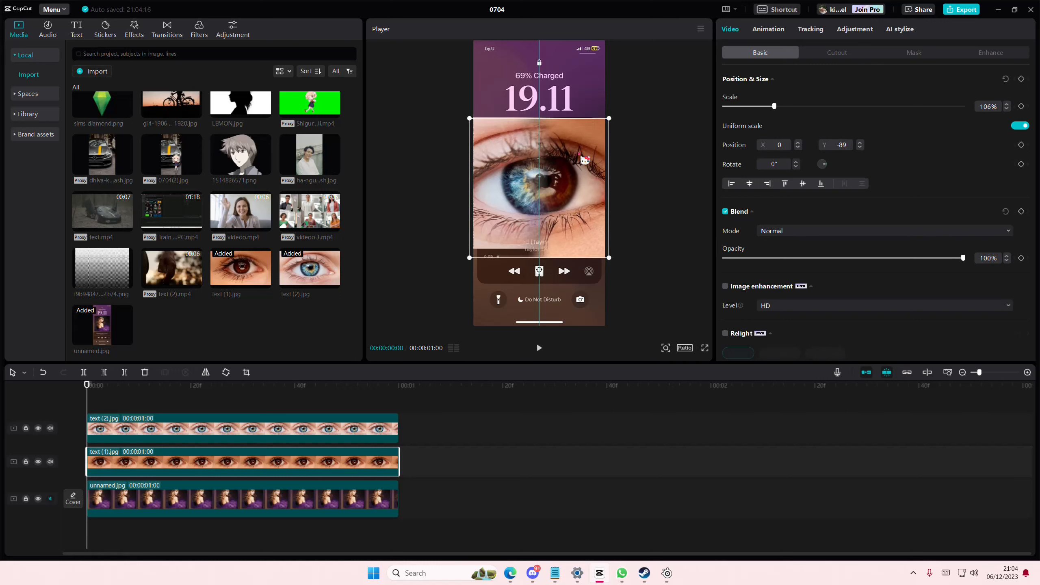
# Turn text (1).jpg into a compound clip and give it a Filmstrip mask with a size of about 862
pyautogui.click(900, 56)
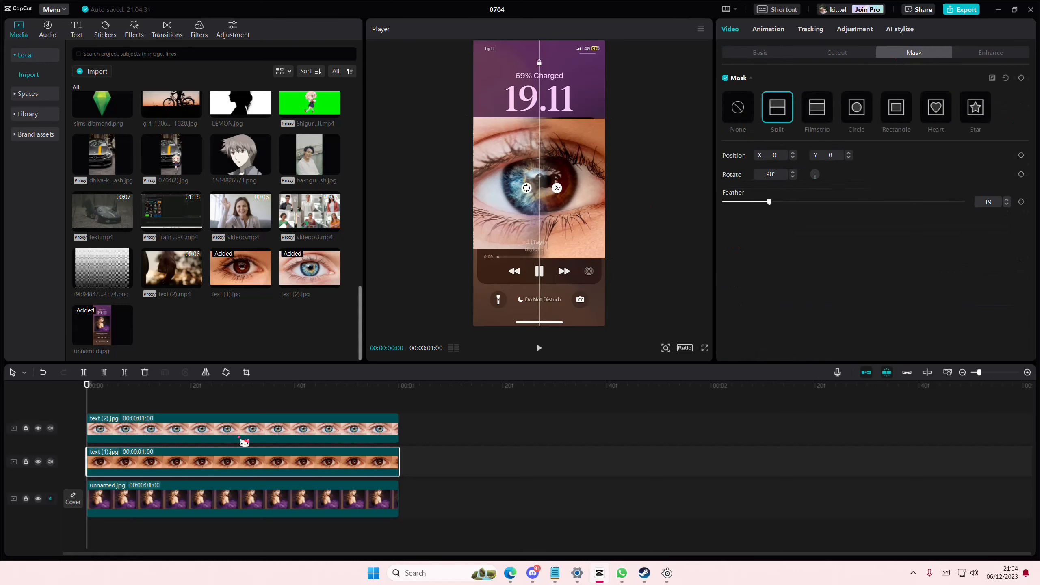
pyautogui.rightClick(243, 458)
pyautogui.click(280, 422)
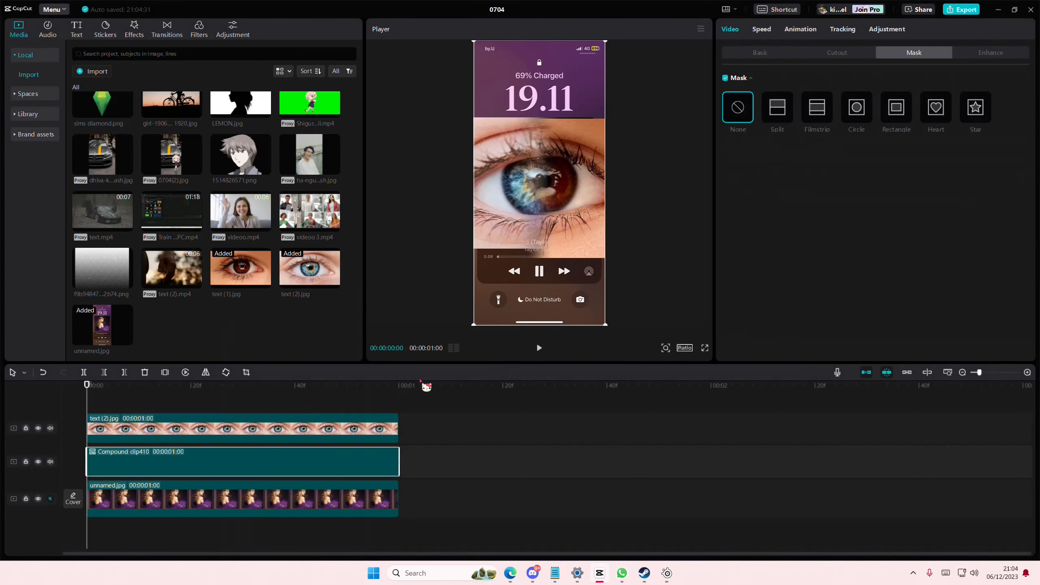
pyautogui.click(817, 112)
pyautogui.moveTo(545, 256); pyautogui.dragTo(544, 251)
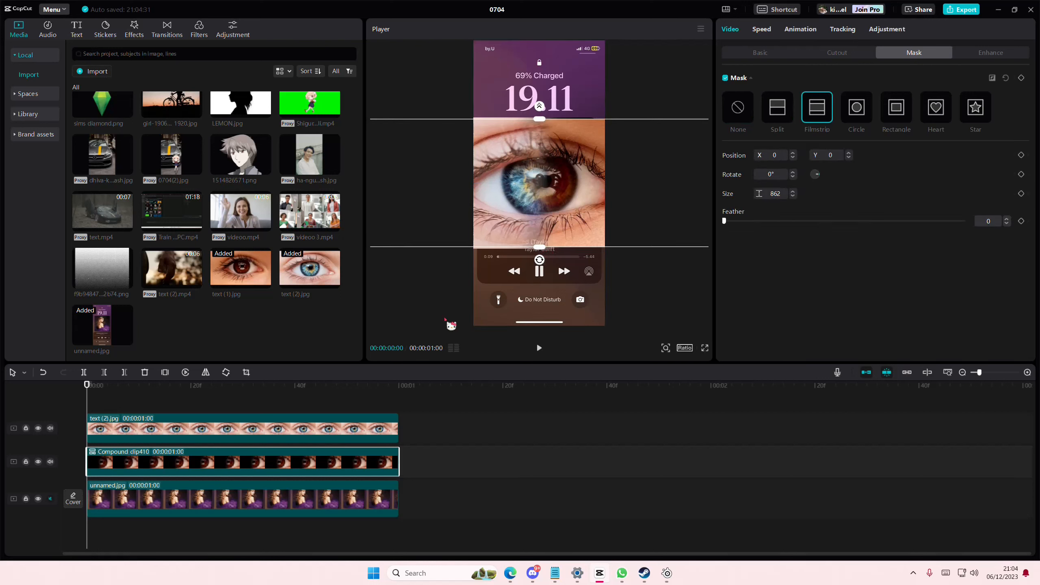
# Turn text (2).jpg into a compound clip and give it a Filmstrip mask with a size of about 867
pyautogui.click(267, 428)
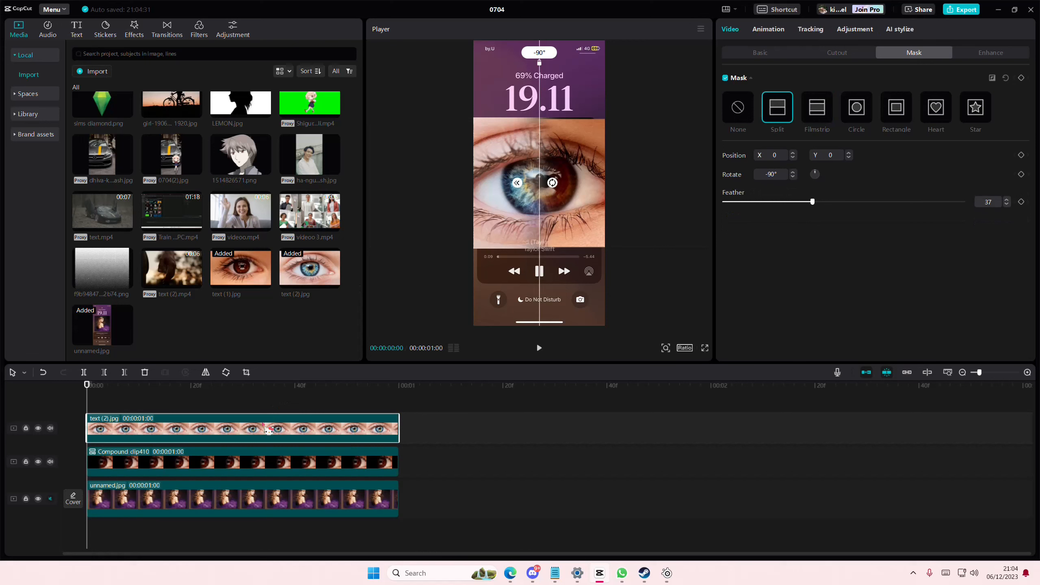
pyautogui.rightClick(297, 429)
pyautogui.click(315, 420)
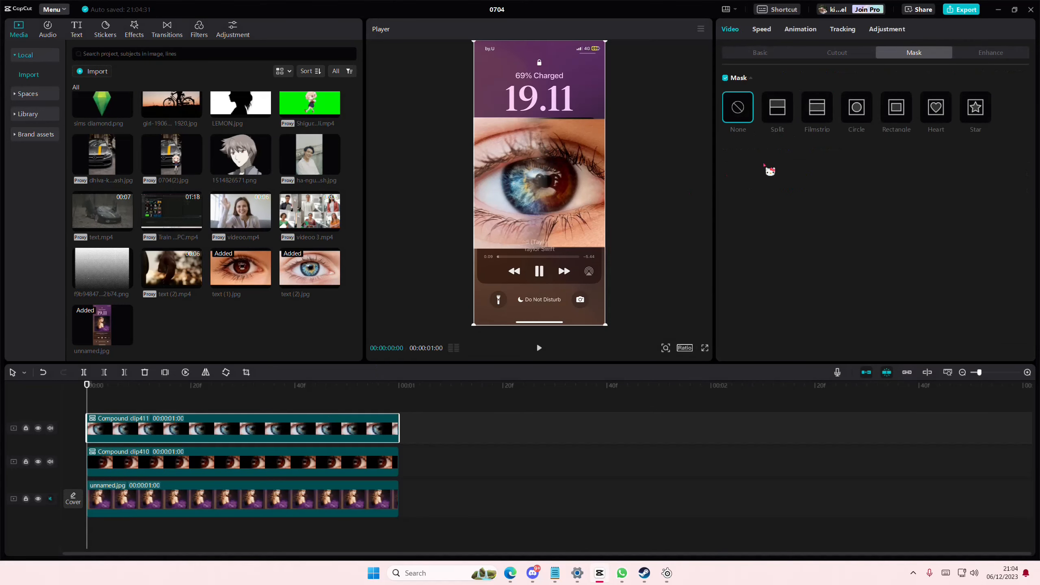
pyautogui.click(808, 119)
pyautogui.moveTo(541, 259); pyautogui.dragTo(544, 253)
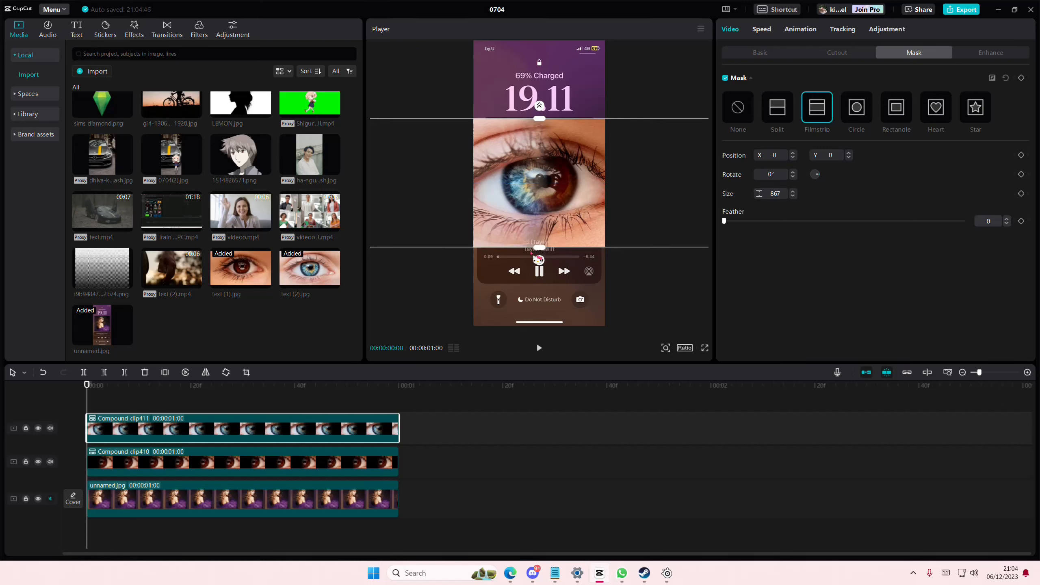
# Select both eye compound clips, scale them to 88% and move them up to position Y 133 over the album cover
pyautogui.click(279, 396)
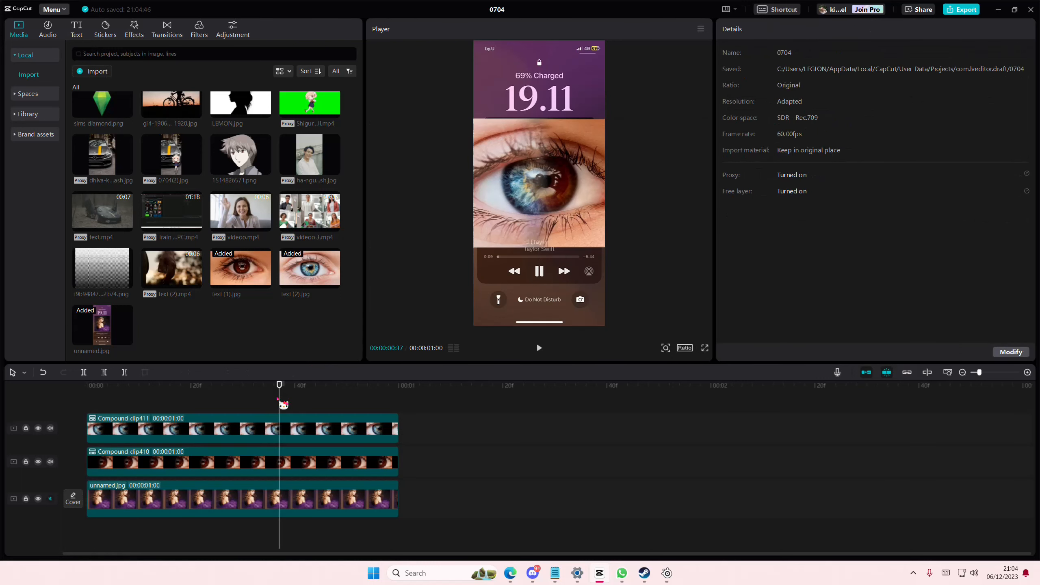
pyautogui.moveTo(282, 404); pyautogui.dragTo(87, 405)
pyautogui.click(184, 424)
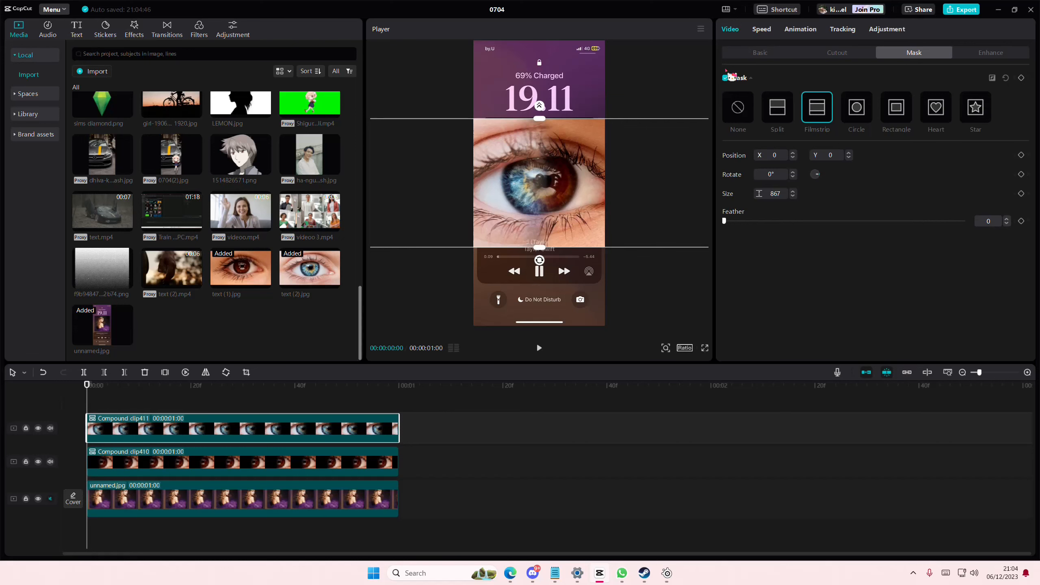
pyautogui.click(756, 55)
pyautogui.moveTo(425, 462); pyautogui.dragTo(334, 400)
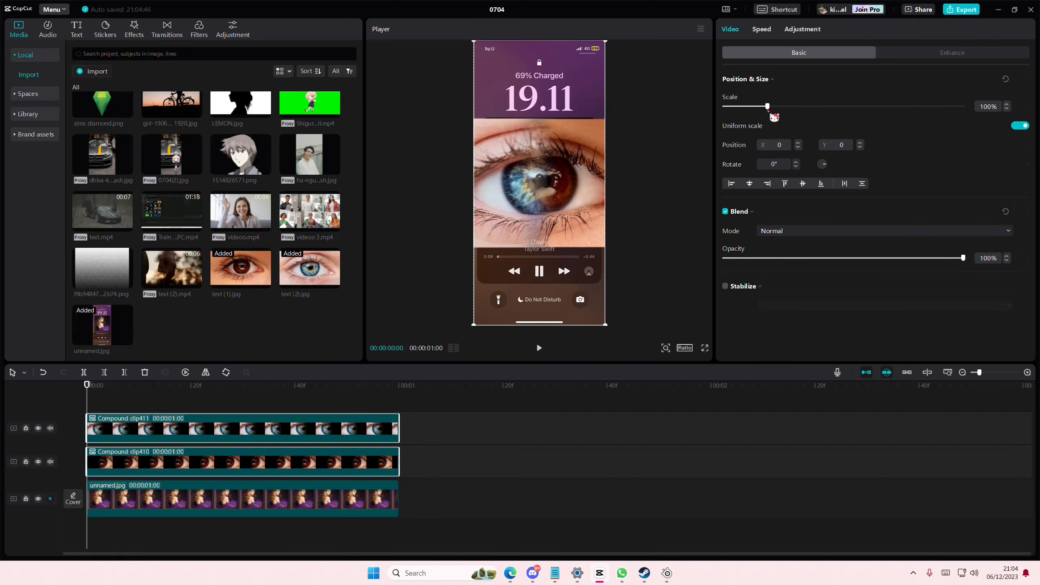
pyautogui.moveTo(769, 108); pyautogui.dragTo(760, 107)
pyautogui.moveTo(557, 218); pyautogui.dragTo(557, 208)
pyautogui.moveTo(766, 114); pyautogui.dragTo(767, 112)
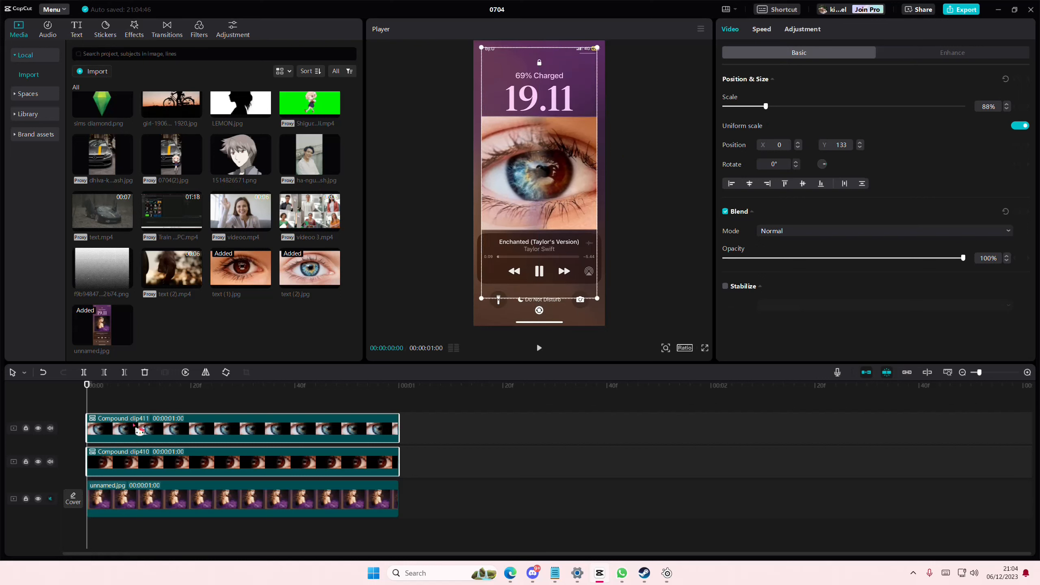
# Turn off the main track magnet and move the unnamed.jpg clip to start at 00:02, keeping both compound clips at the timeline start
pyautogui.click(867, 373)
pyautogui.moveTo(273, 467); pyautogui.dragTo(348, 468)
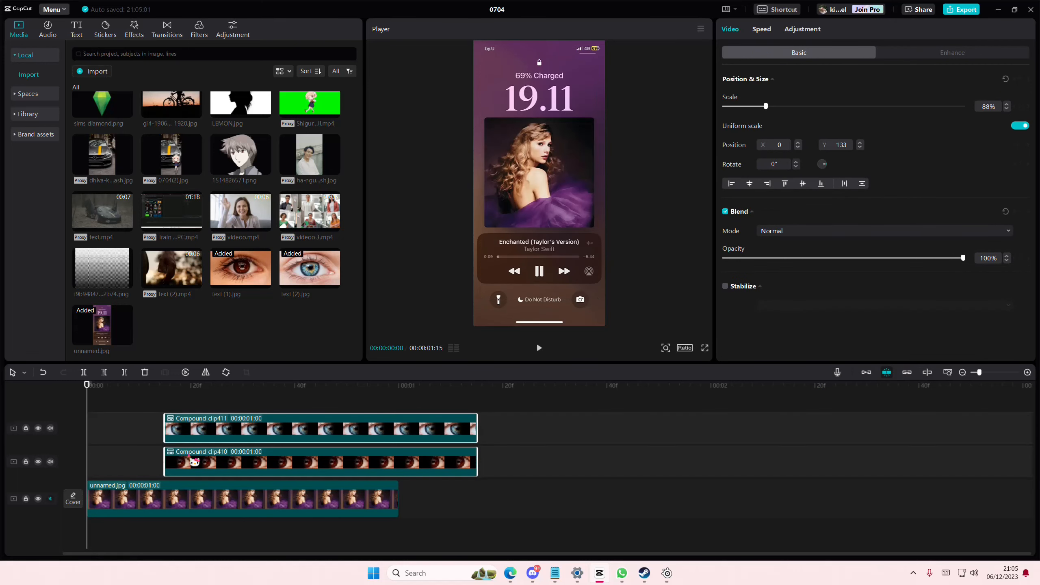
pyautogui.moveTo(205, 404); pyautogui.dragTo(223, 455)
pyautogui.moveTo(197, 459); pyautogui.dragTo(113, 462)
pyautogui.moveTo(176, 499); pyautogui.dragTo(775, 499)
# Try to extend both eye compound clips toward the unnamed.jpg clip
pyautogui.moveTo(352, 405); pyautogui.dragTo(677, 446)
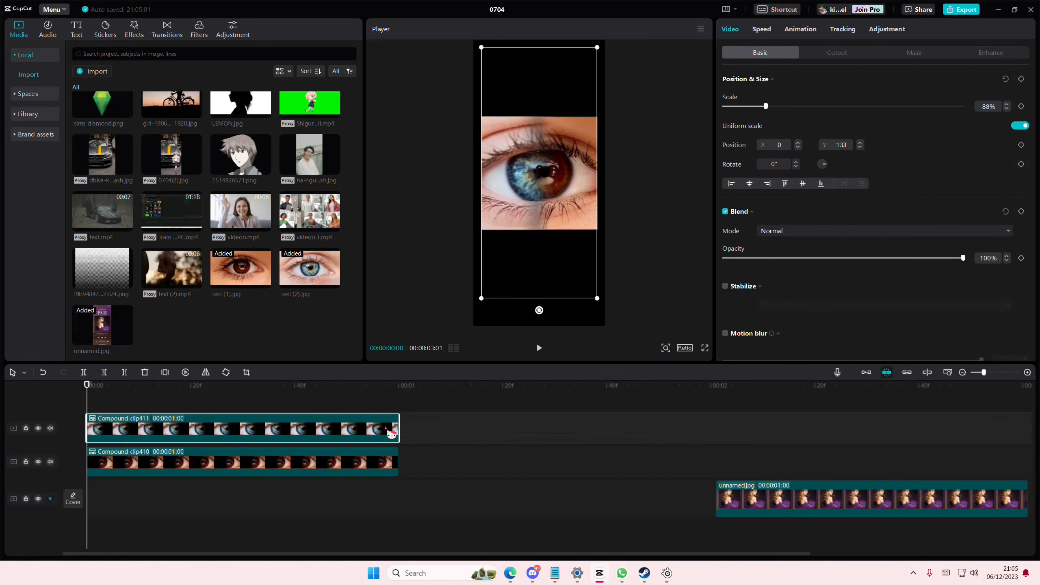
pyautogui.keyDown('ctrl'); pyautogui.click(380, 449); pyautogui.keyUp('ctrl')
pyautogui.moveTo(389, 433); pyautogui.dragTo(643, 447)
pyautogui.hotkey('ctrl', 'z')
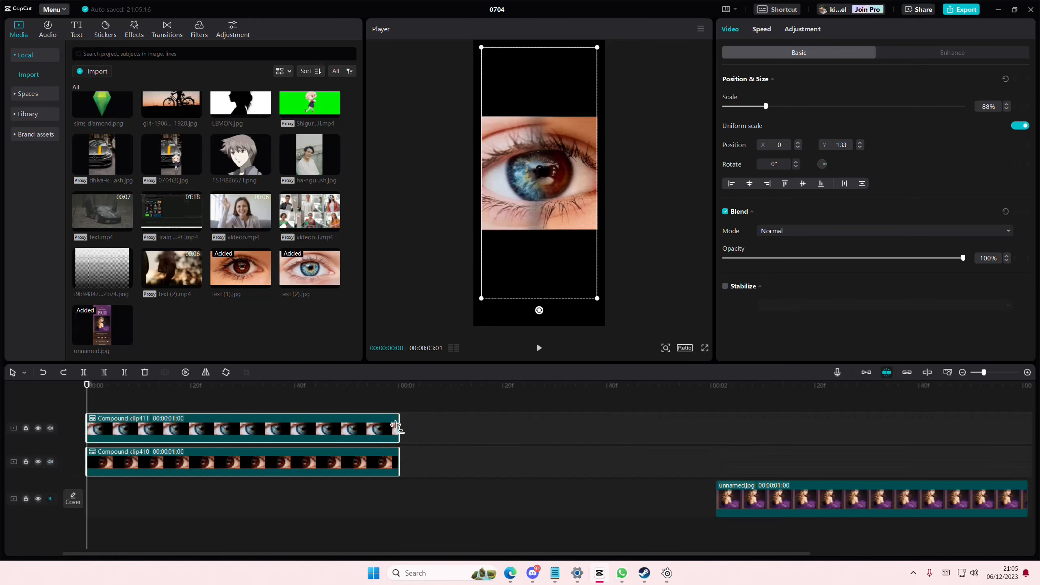
pyautogui.moveTo(396, 424); pyautogui.dragTo(639, 439)
# At the timeline start, add Position & Size keyframes with the blue half at X -458, Y 123 and the brown half at X 321, Y 130
pyautogui.click(174, 396)
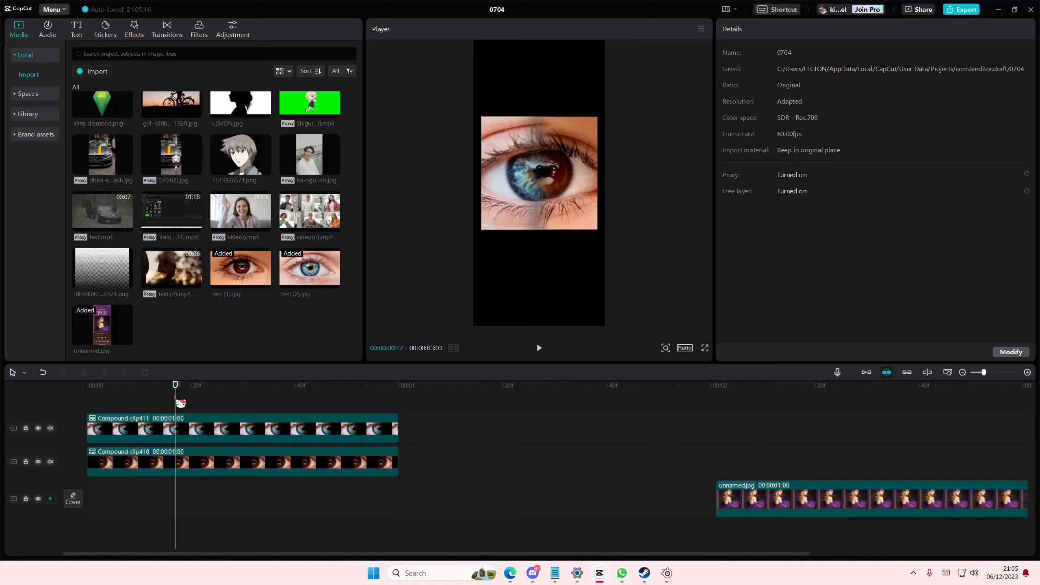
pyautogui.click(173, 432)
pyautogui.moveTo(538, 177); pyautogui.dragTo(500, 180)
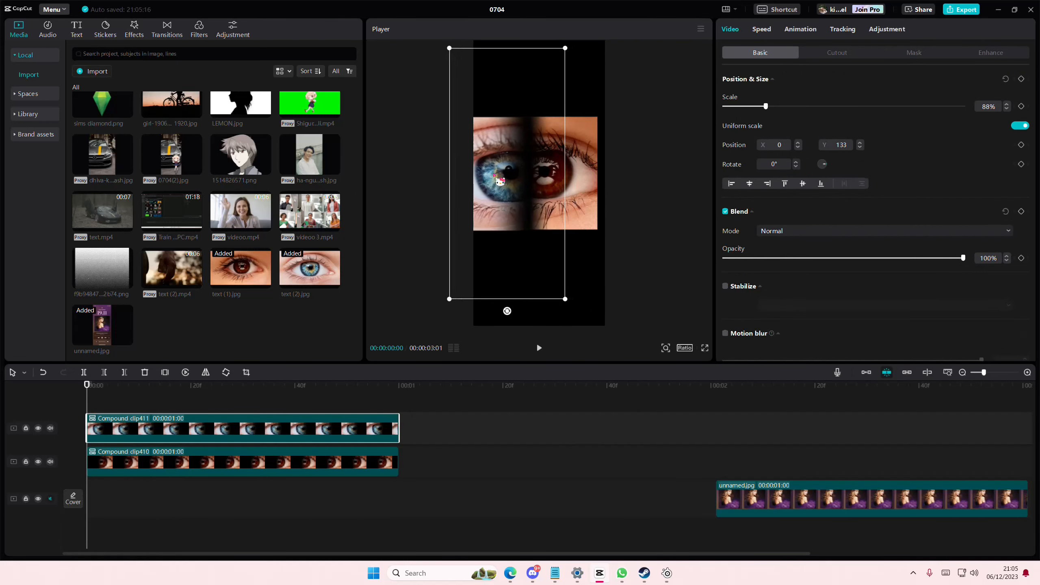
pyautogui.moveTo(569, 219); pyautogui.dragTo(600, 217)
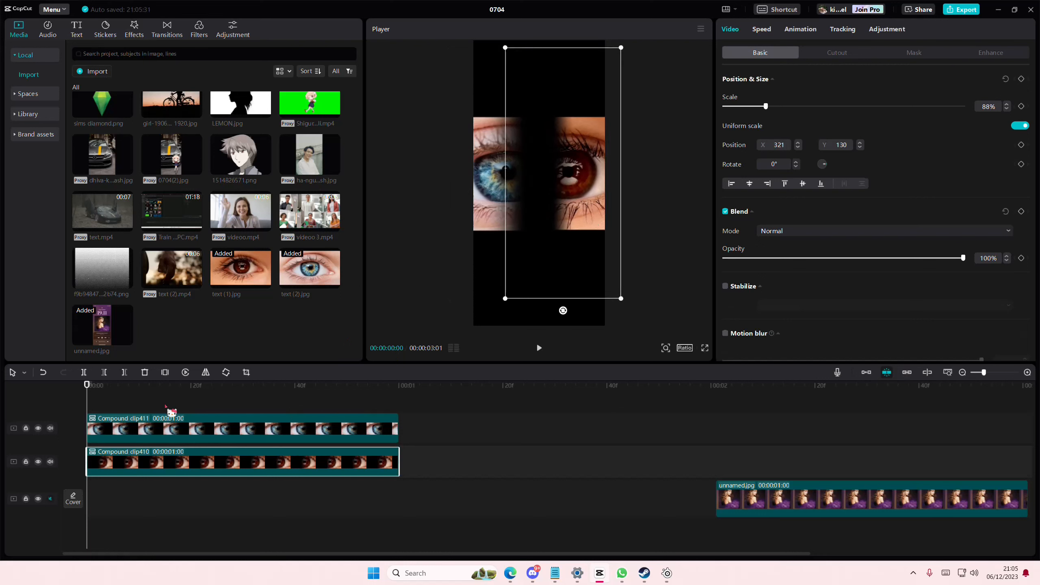
pyautogui.click(1021, 79)
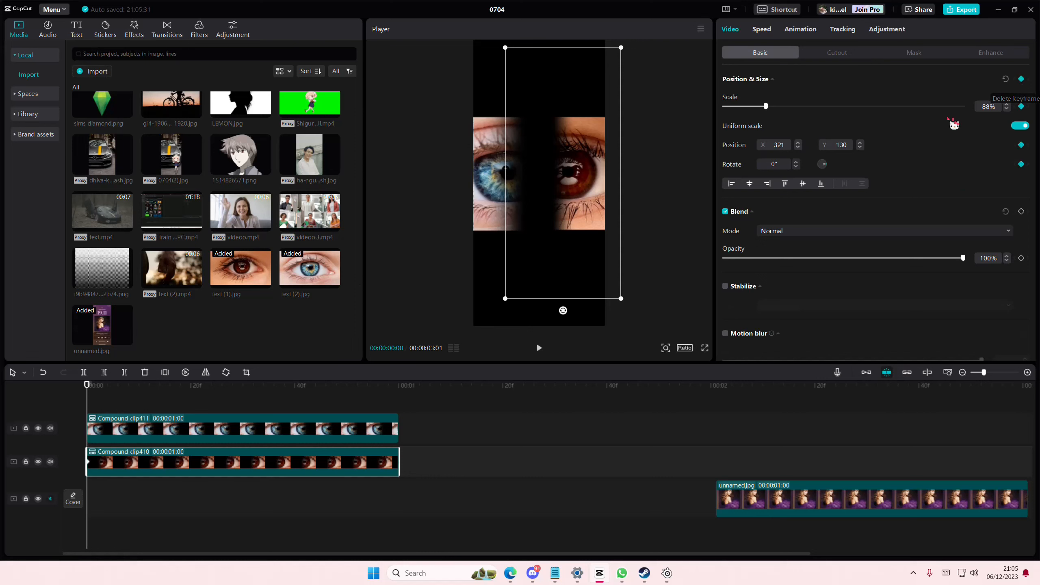
# At frame 59, bring the eye halves together, with the brown half at X 106, Y 140 and the blue half at X 106, Y 133
pyautogui.moveTo(89, 408); pyautogui.dragTo(388, 411)
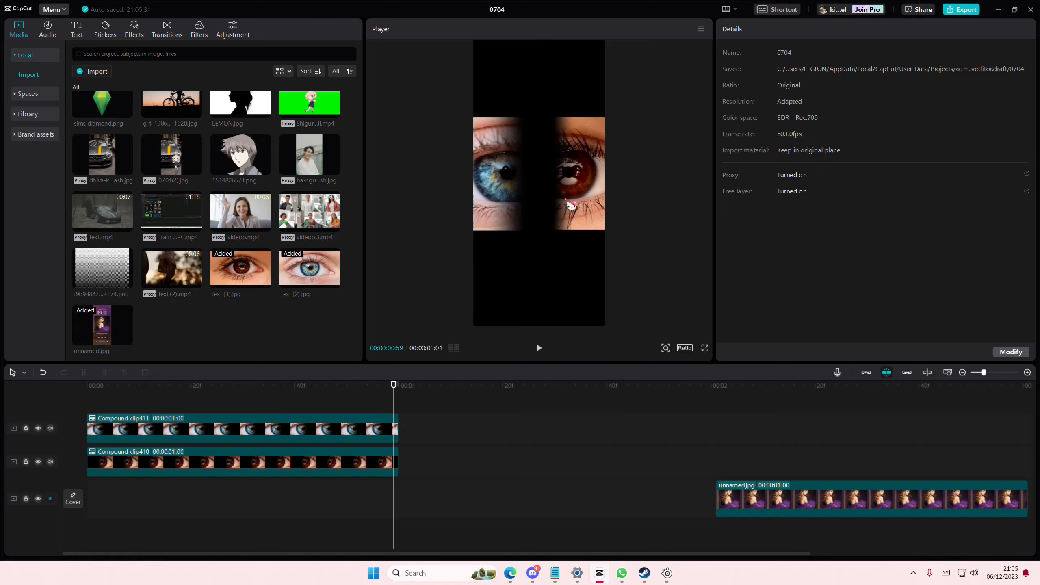
pyautogui.moveTo(571, 205); pyautogui.dragTo(554, 203)
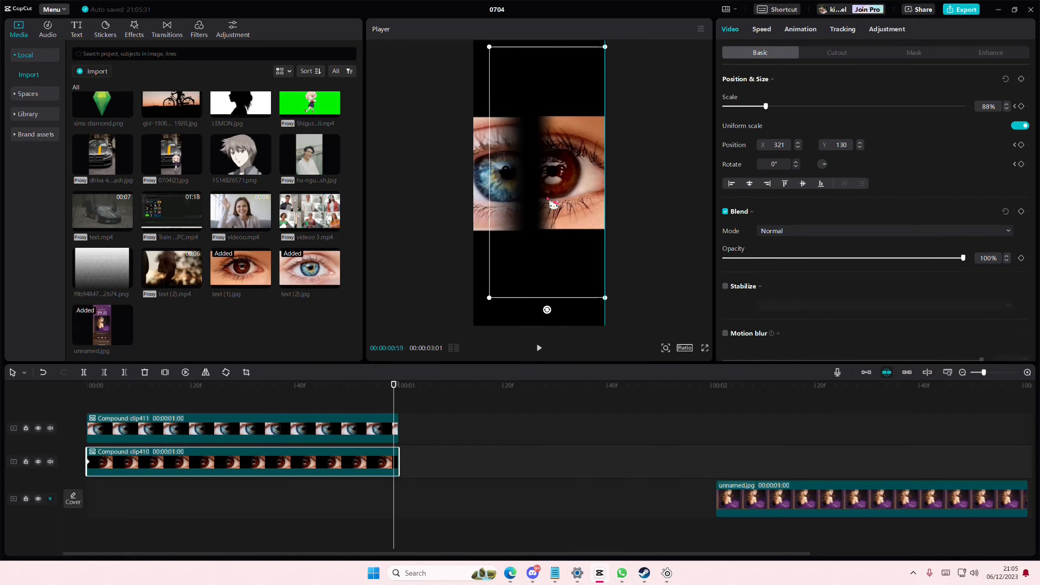
pyautogui.moveTo(164, 411); pyautogui.dragTo(52, 405)
pyautogui.click(139, 436)
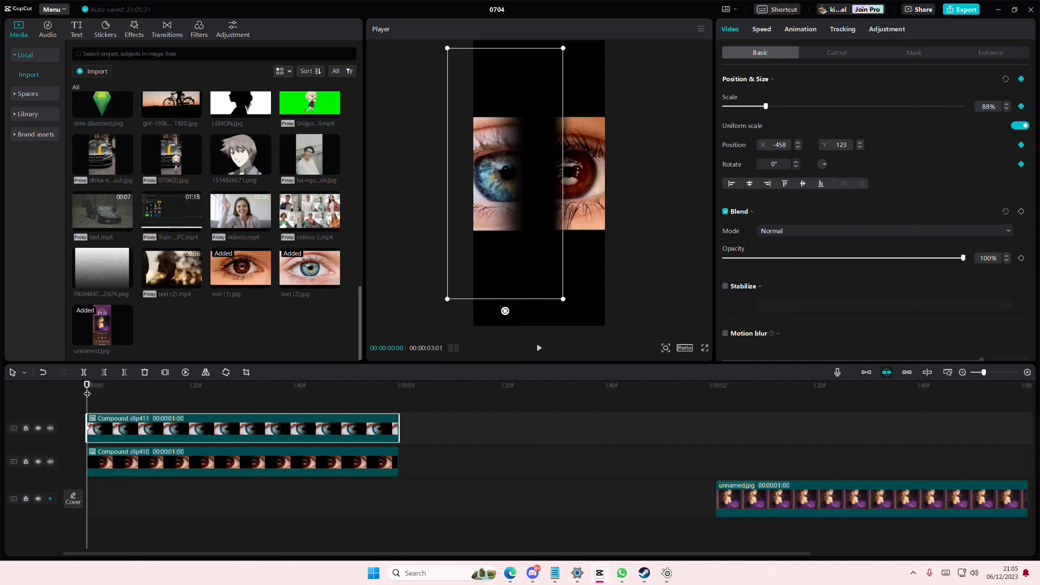
pyautogui.click(285, 387)
pyautogui.moveTo(316, 396); pyautogui.dragTo(393, 399)
pyautogui.moveTo(519, 193); pyautogui.dragTo(543, 194)
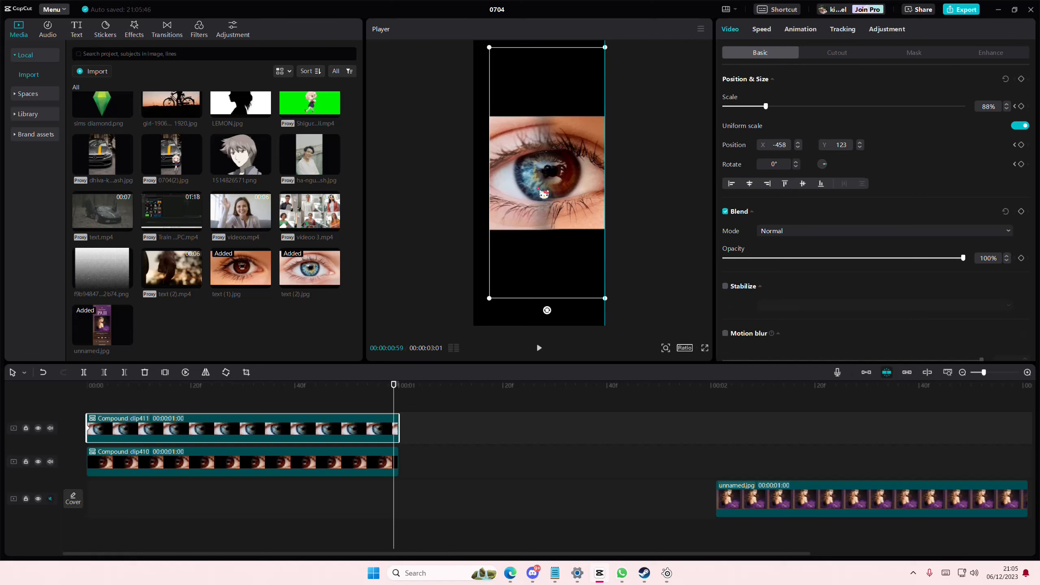
# Recentre both eye halves at frame 59 to X 0, with the brown half at Y 160 and the blue half at Y 157
pyautogui.click(300, 459)
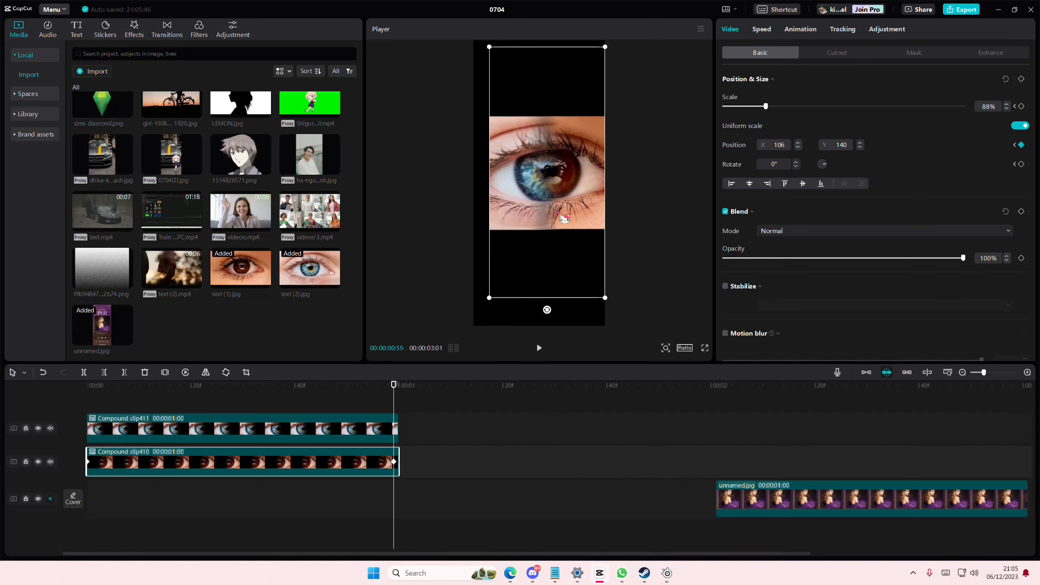
pyautogui.moveTo(555, 218); pyautogui.dragTo(497, 218)
pyautogui.click(289, 422)
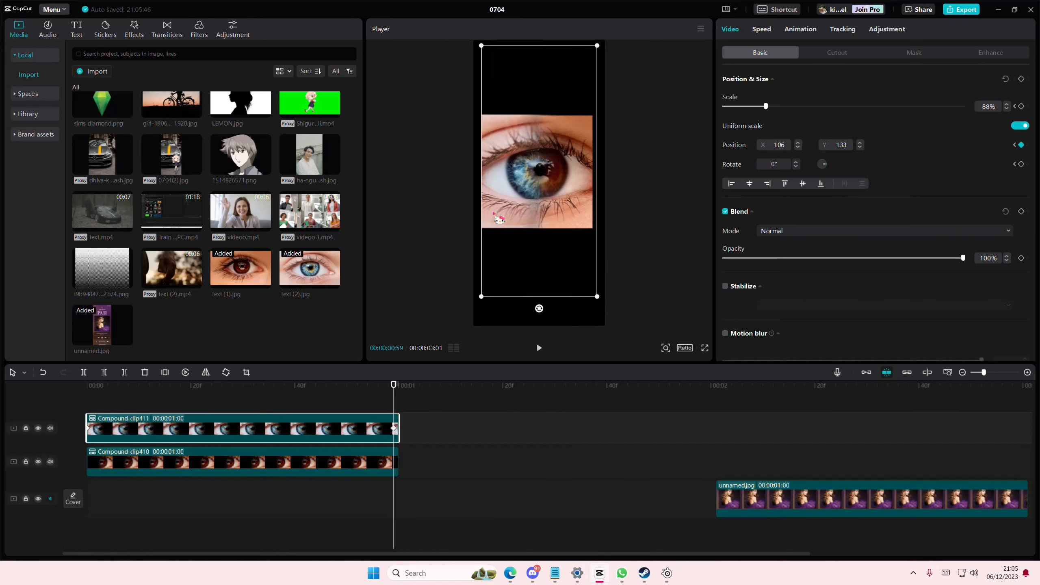
pyautogui.click(347, 453)
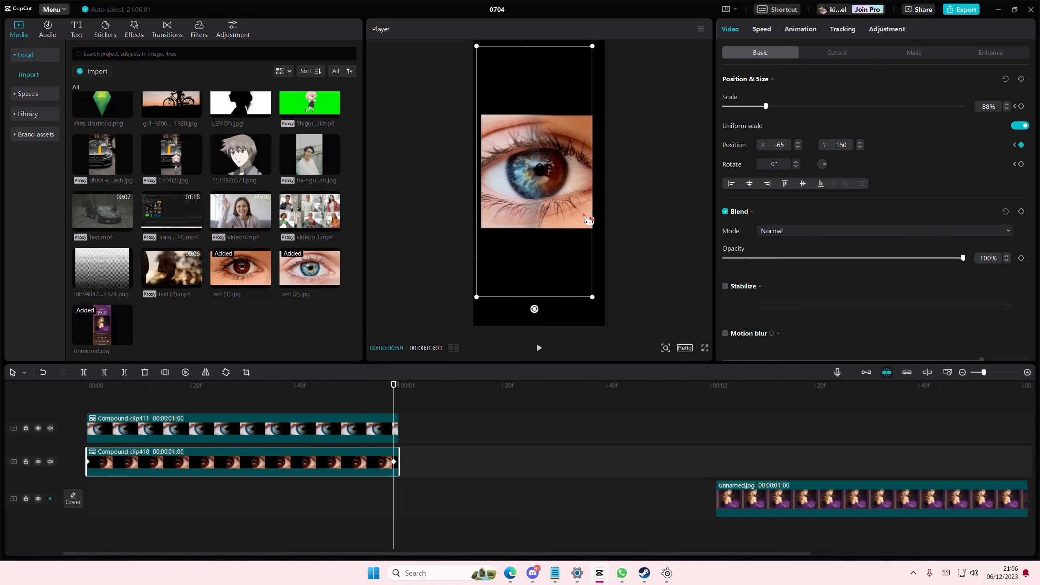
pyautogui.click(573, 205)
pyautogui.click(347, 453)
pyautogui.moveTo(562, 200); pyautogui.dragTo(557, 221)
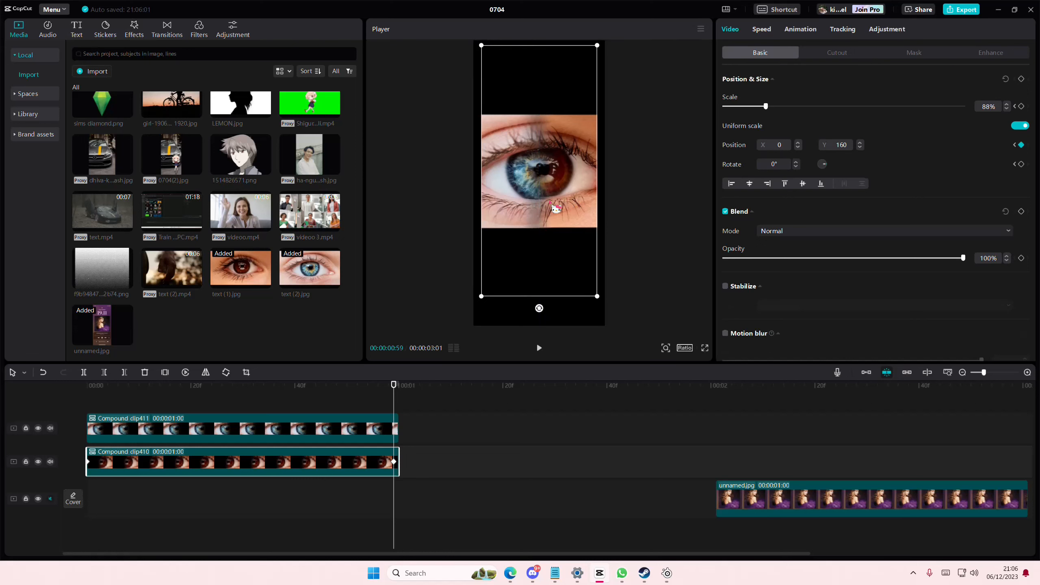
pyautogui.click(386, 422)
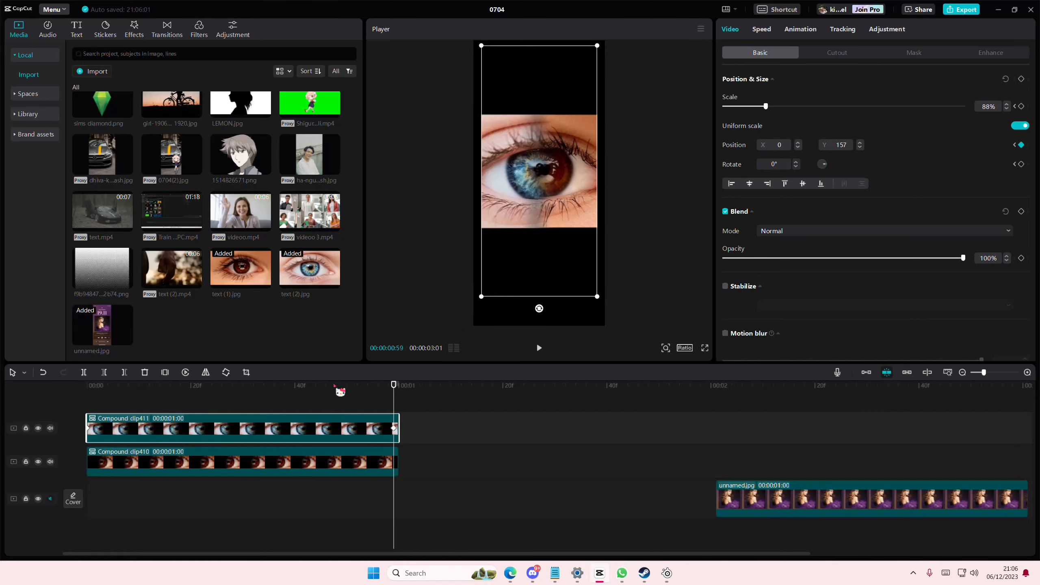
# Play the eye halves' sliding animation from the start of the timeline
pyautogui.moveTo(336, 386); pyautogui.dragTo(18, 397)
pyautogui.click(196, 396)
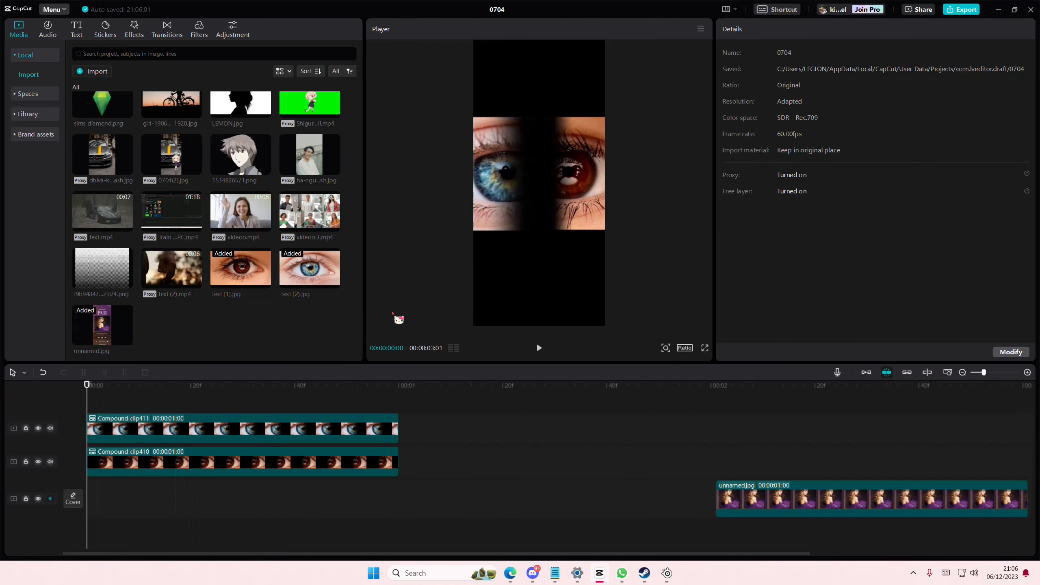
pyautogui.click(539, 348)
pyautogui.click(539, 349)
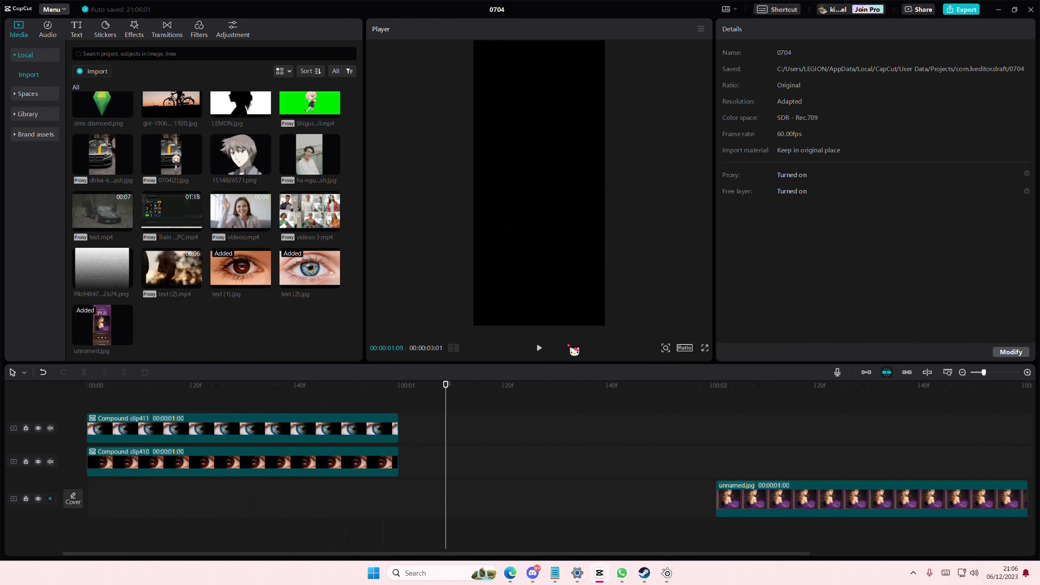
# Place the unnamed.jpg clip on the track above both eye compound clips, starting at about frame 30, with the eye clips moved down
pyautogui.moveTo(796, 509); pyautogui.dragTo(319, 418)
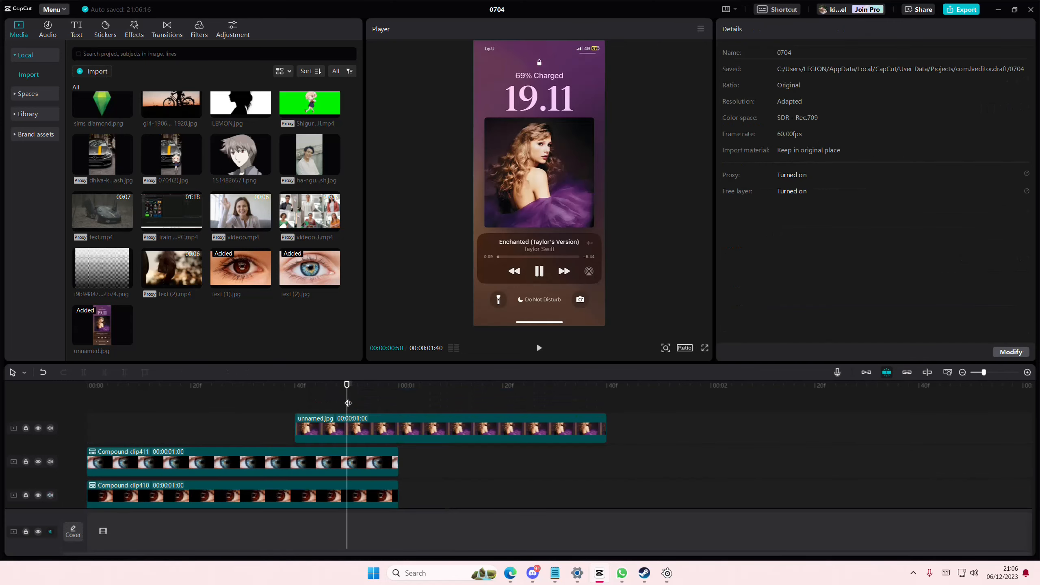
pyautogui.click(301, 408)
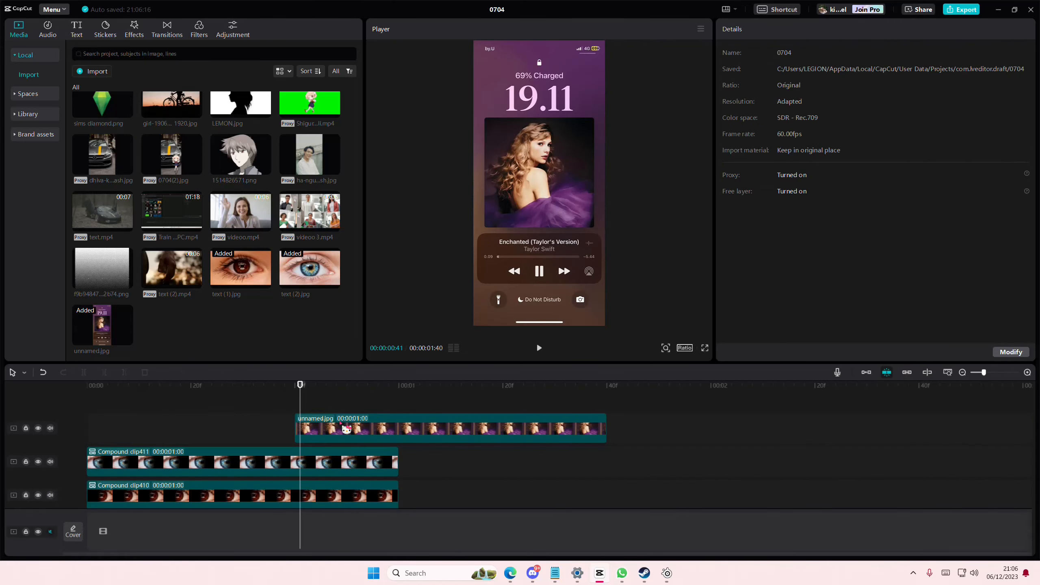
pyautogui.moveTo(246, 412); pyautogui.dragTo(380, 517)
pyautogui.moveTo(349, 493); pyautogui.dragTo(336, 529)
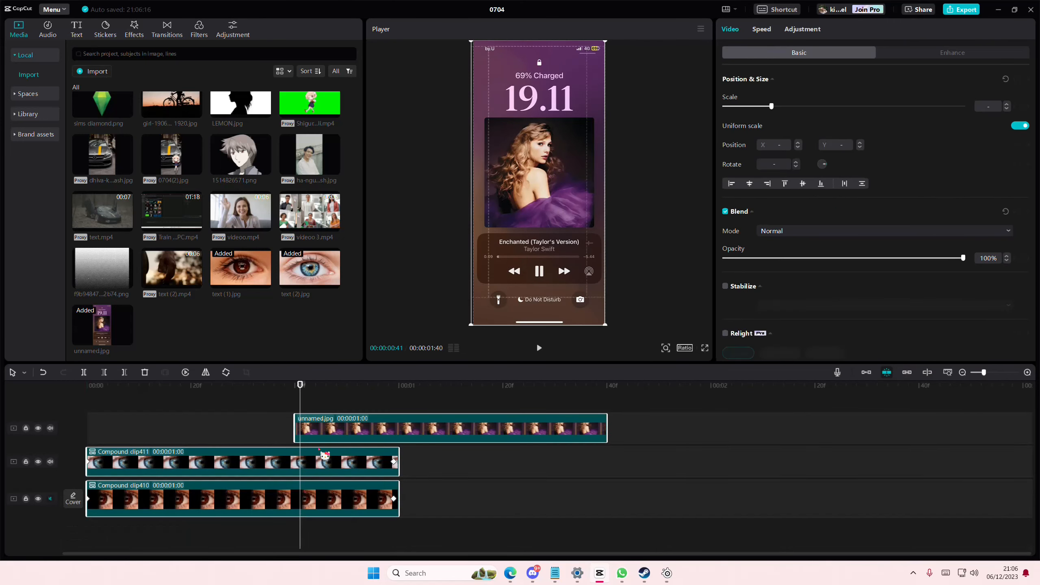
pyautogui.click(341, 405)
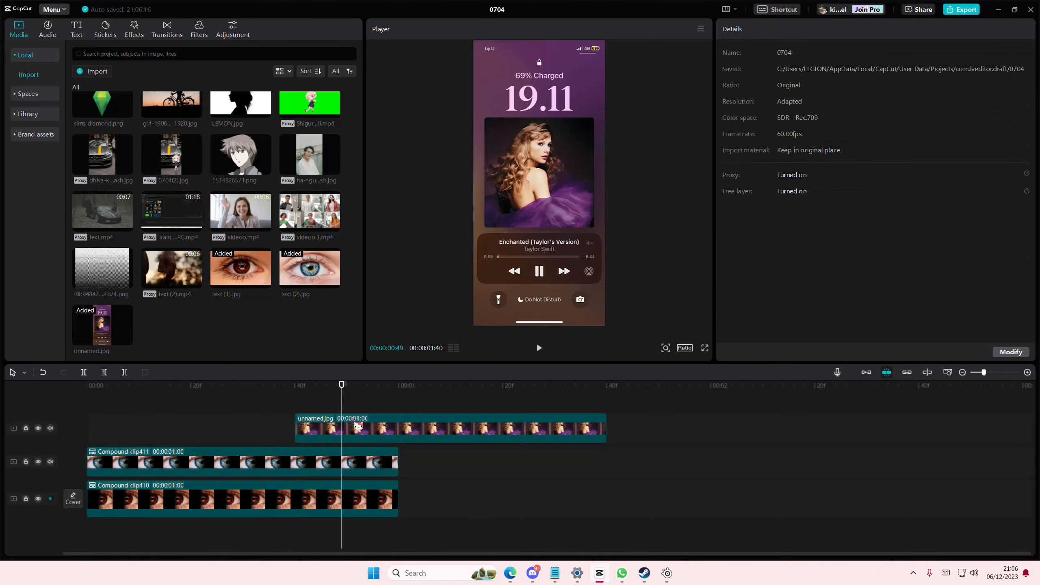
pyautogui.moveTo(356, 424); pyautogui.dragTo(300, 430)
pyautogui.click(279, 397)
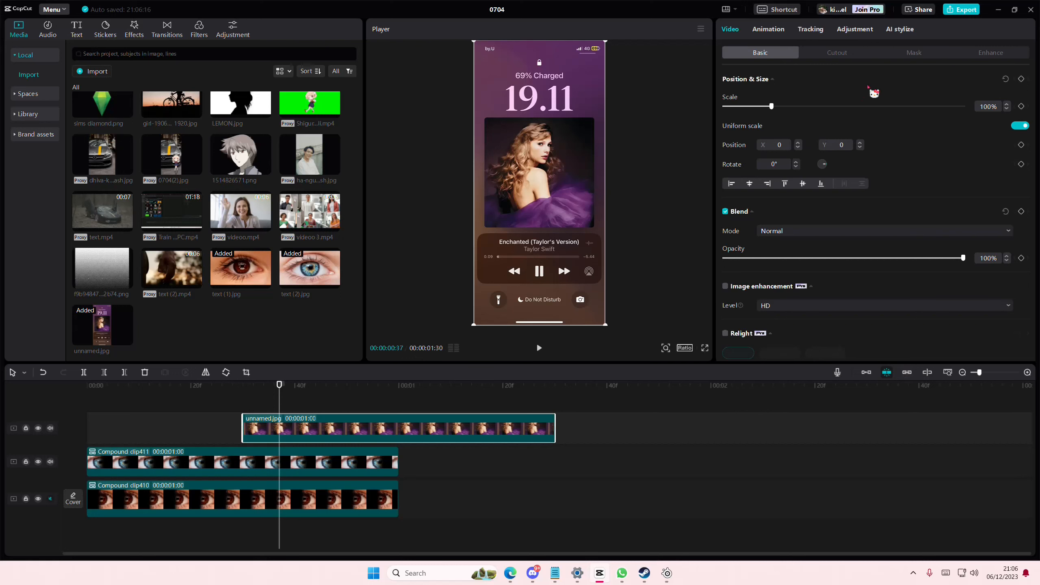
# Apply an inverted Rectangle mask to the unnamed.jpg clip over the album cover, at Y 90, sized about 909 × 913, with round corners 16
pyautogui.click(906, 53)
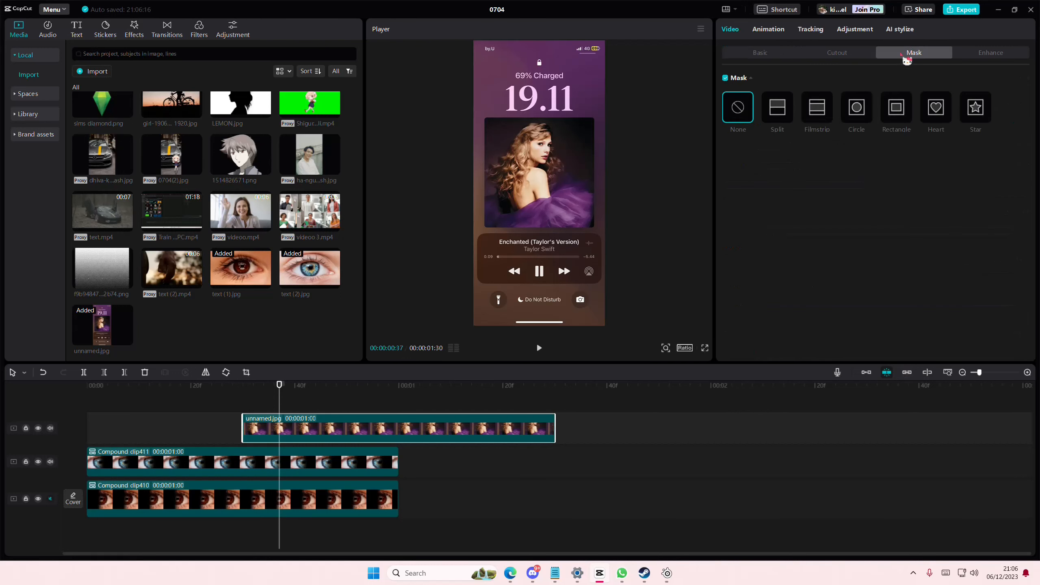
pyautogui.click(897, 115)
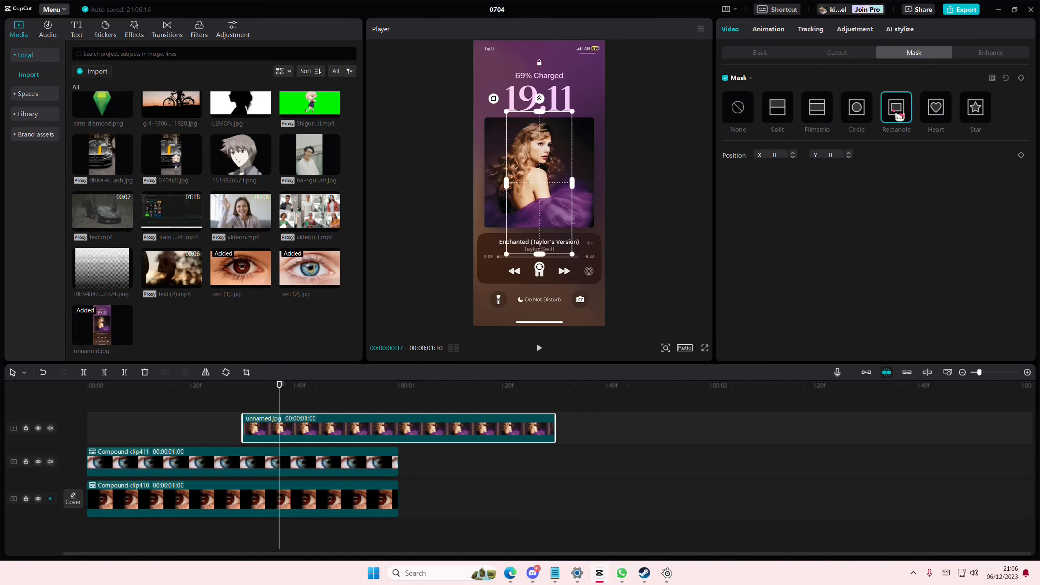
pyautogui.click(992, 79)
pyautogui.moveTo(540, 256); pyautogui.dragTo(583, 180)
pyautogui.moveTo(565, 181); pyautogui.dragTo(602, 181)
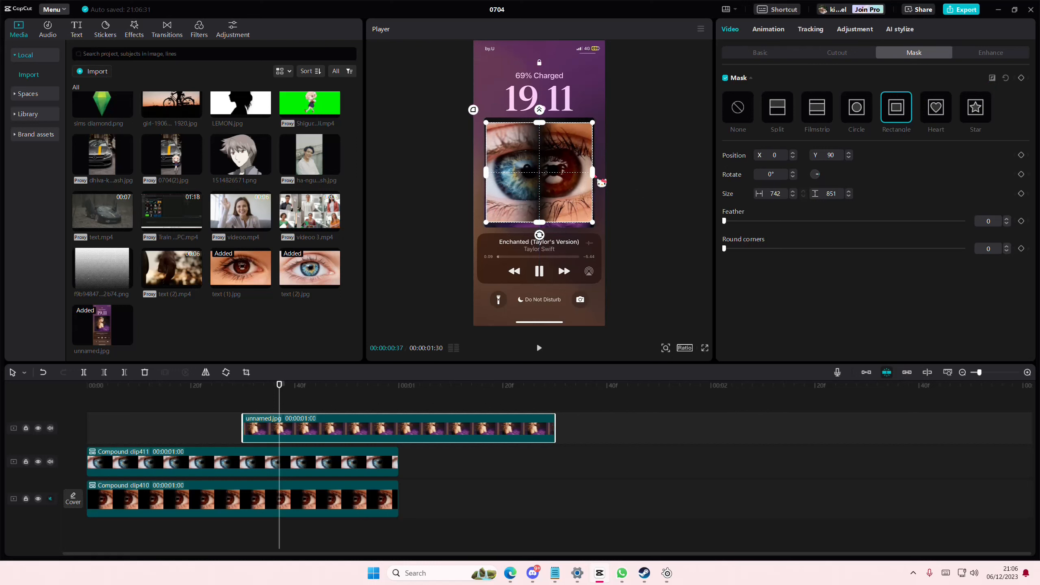
pyautogui.moveTo(543, 226); pyautogui.dragTo(544, 226)
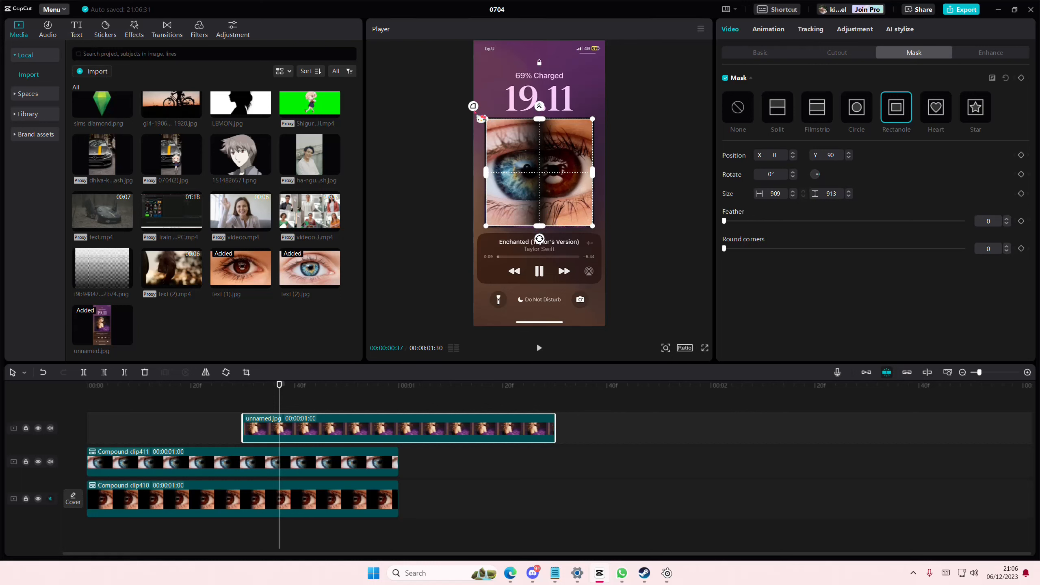
pyautogui.moveTo(473, 109); pyautogui.dragTo(470, 108)
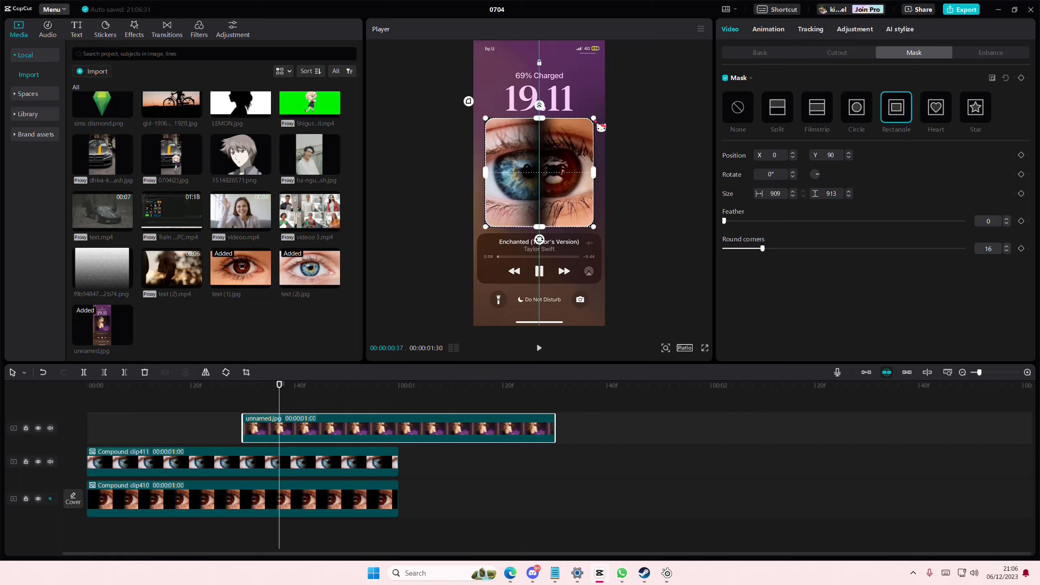
# Preview the masked lock screen over the joined eye and slightly reduce the round corners of the unnamed.jpg mask
pyautogui.click(305, 399)
pyautogui.moveTo(306, 403); pyautogui.dragTo(381, 418)
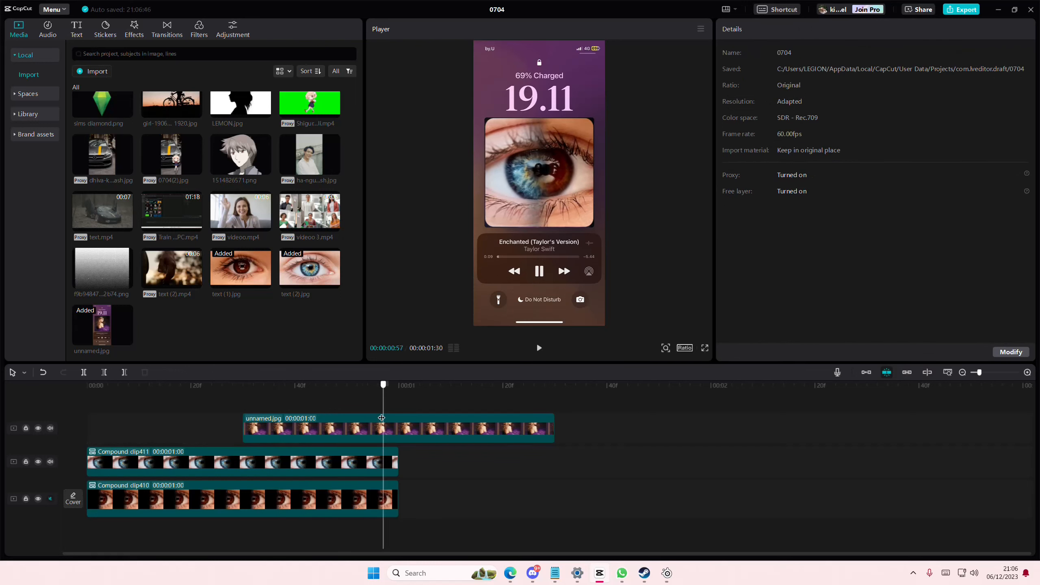
pyautogui.click(378, 437)
pyautogui.moveTo(755, 251); pyautogui.dragTo(745, 251)
pyautogui.click(317, 409)
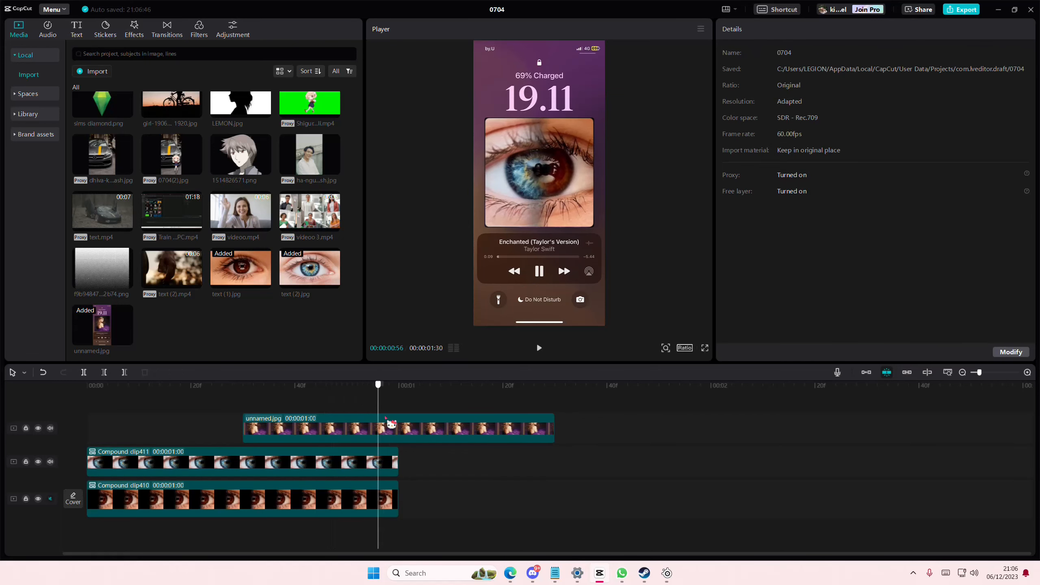
# Duplicate both eye compound clips and place the copies directly after the originals, starting at the one-second mark
pyautogui.moveTo(423, 498); pyautogui.dragTo(391, 471)
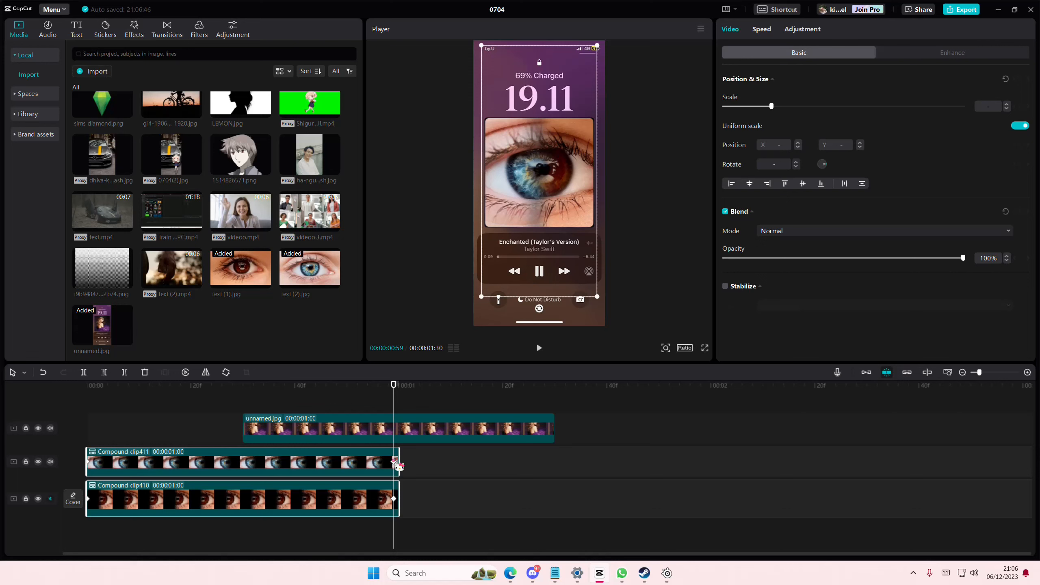
pyautogui.click(407, 409)
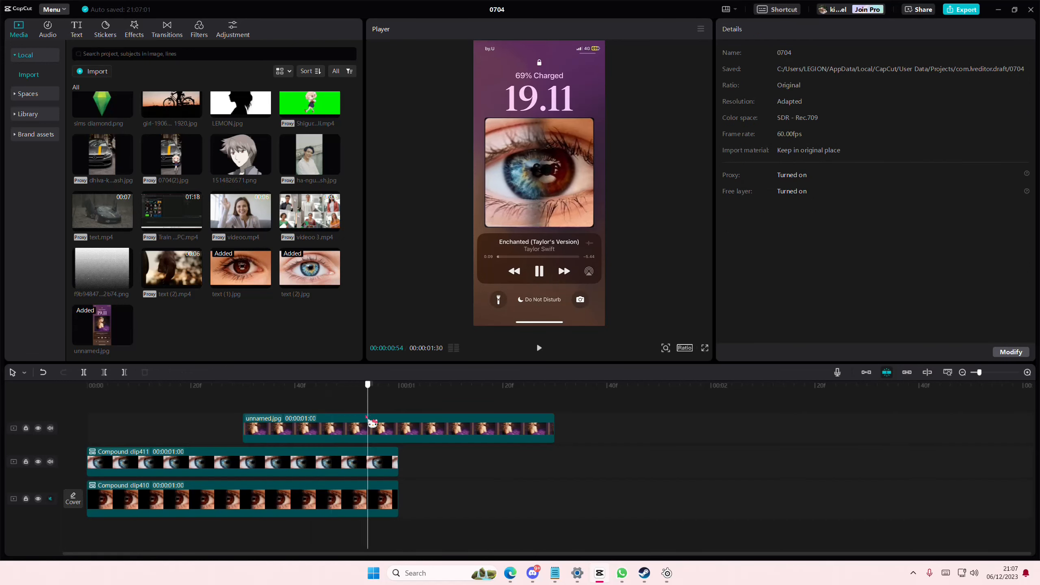
pyautogui.moveTo(411, 498); pyautogui.dragTo(351, 466)
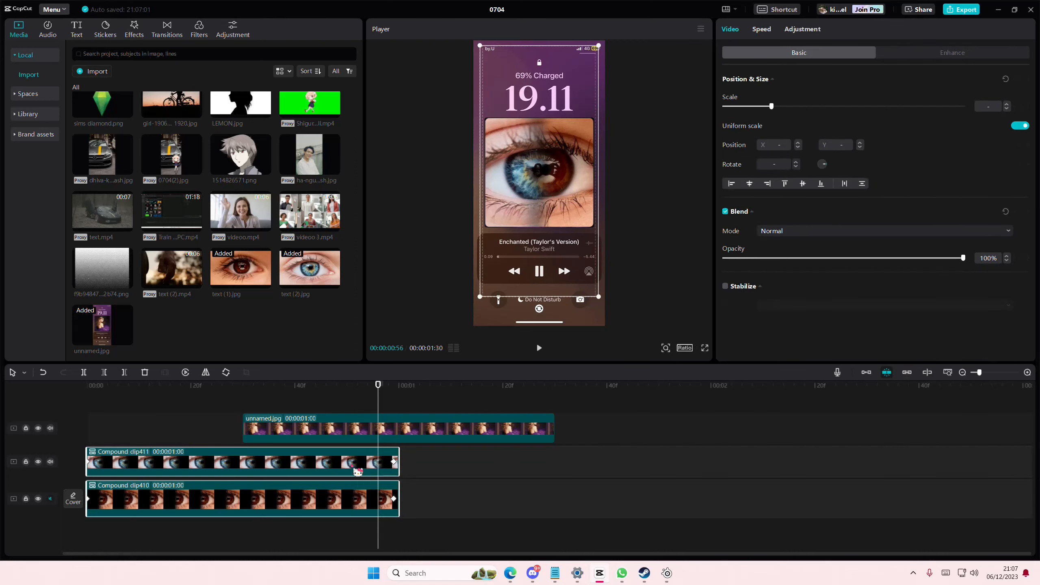
pyautogui.hotkey('ctrl', 'v')
pyautogui.moveTo(500, 478); pyautogui.dragTo(443, 474)
pyautogui.moveTo(366, 512); pyautogui.dragTo(360, 493)
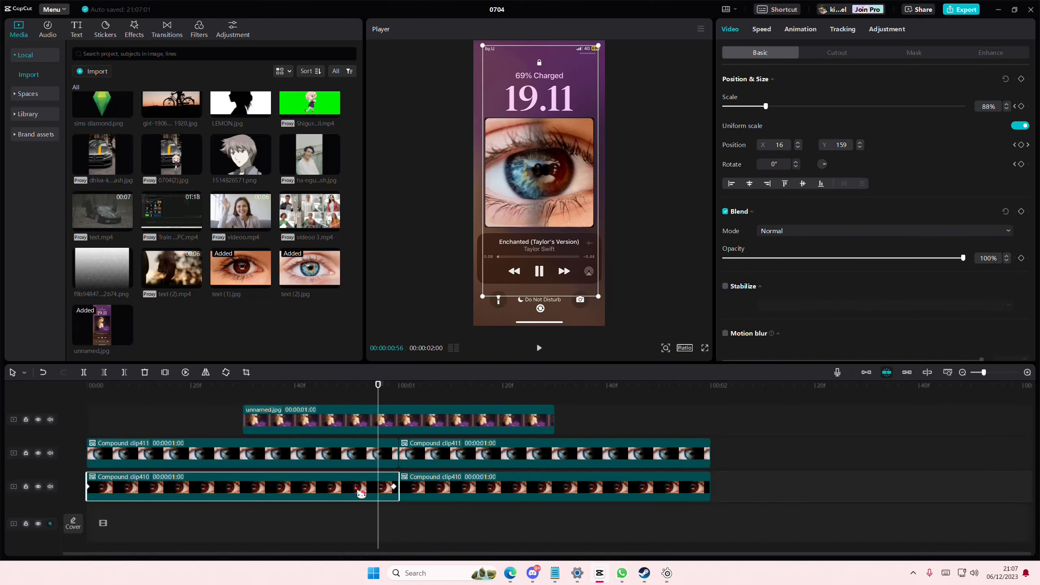
# Delete the starting keyframes of both duplicated eye clips at 00:00:01:00 and scrub across the join to check it
pyautogui.click(530, 457)
pyautogui.press('Down')
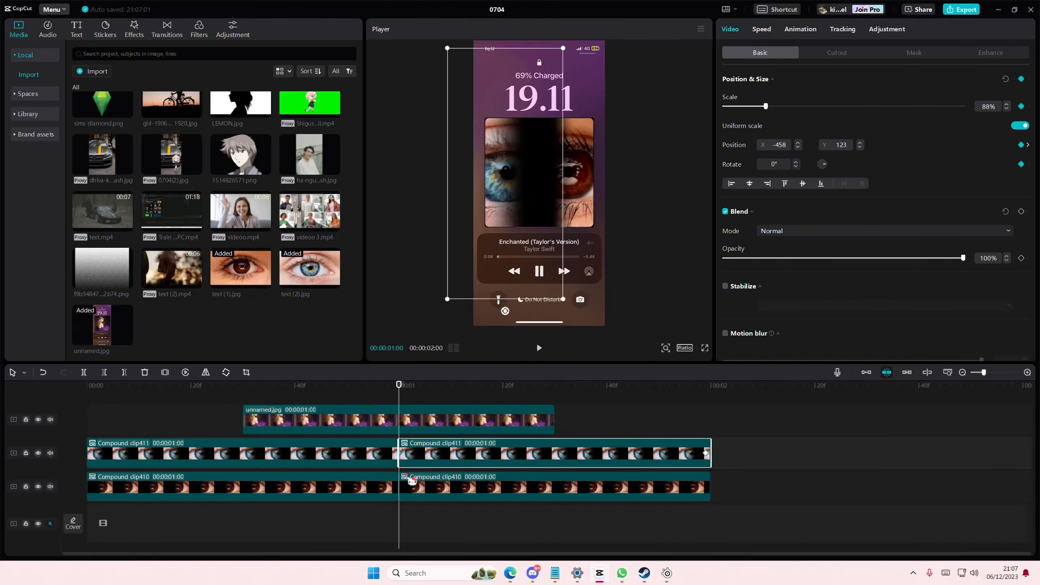
pyautogui.click(408, 491)
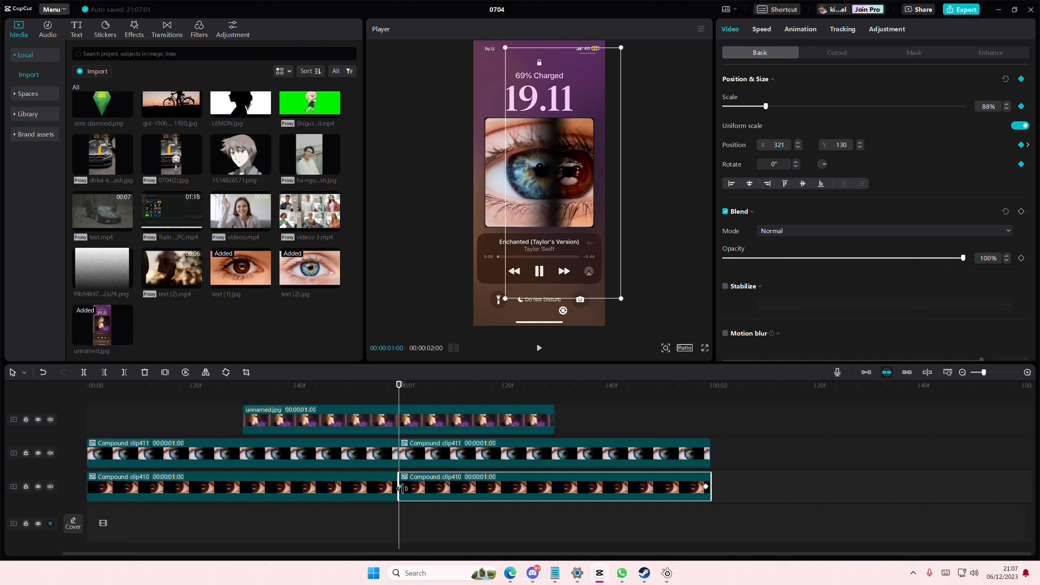
pyautogui.press('Delete')
pyautogui.click(429, 396)
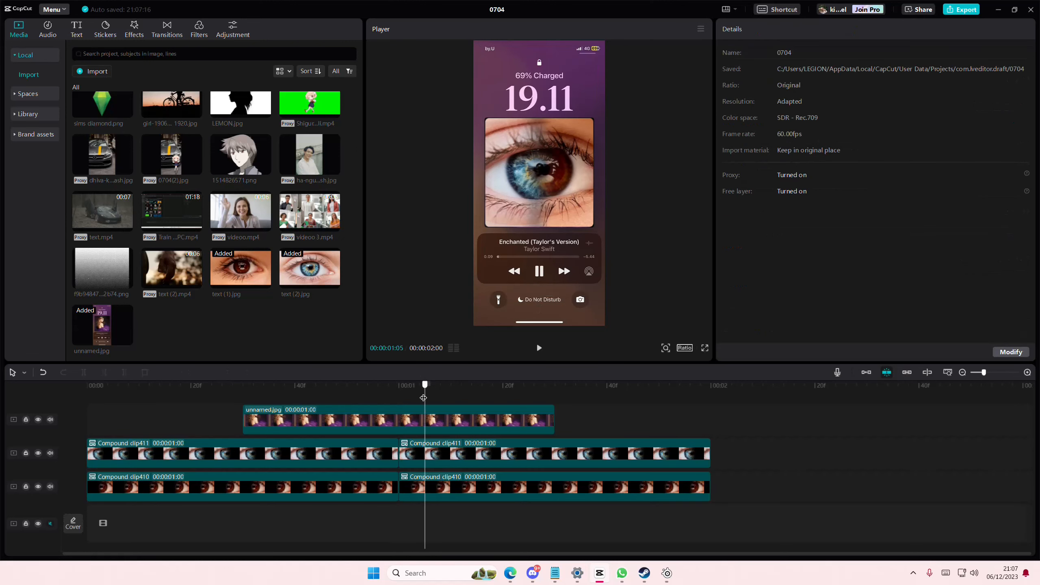
pyautogui.moveTo(423, 397); pyautogui.dragTo(362, 393)
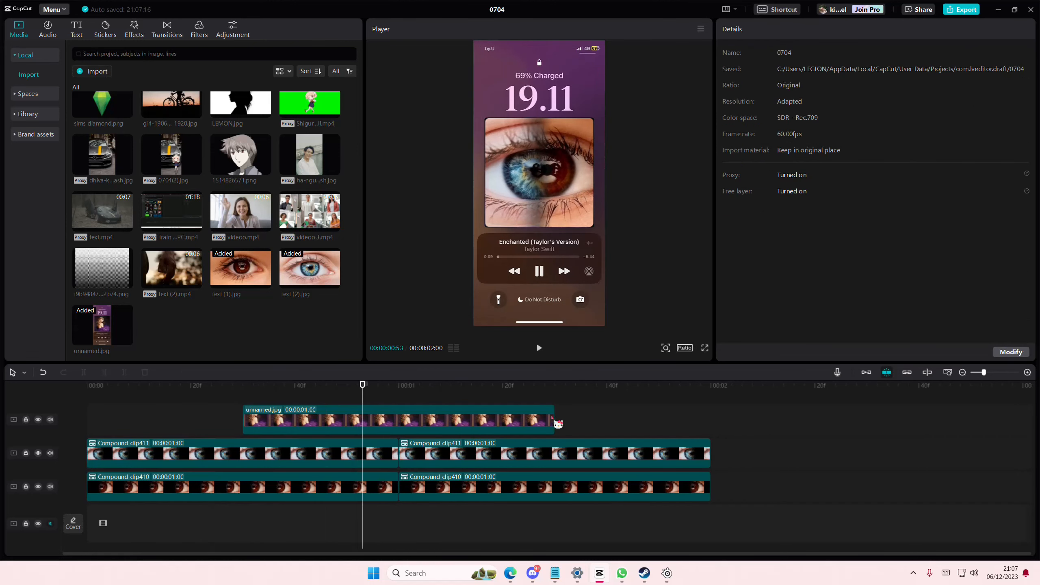
# Extend the end of the unnamed.jpg clip to match the duplicated eye clips' end at two seconds, and play from the start
pyautogui.moveTo(558, 423); pyautogui.dragTo(711, 423)
pyautogui.click(253, 387)
pyautogui.moveTo(198, 391); pyautogui.dragTo(66, 380)
pyautogui.press('space')
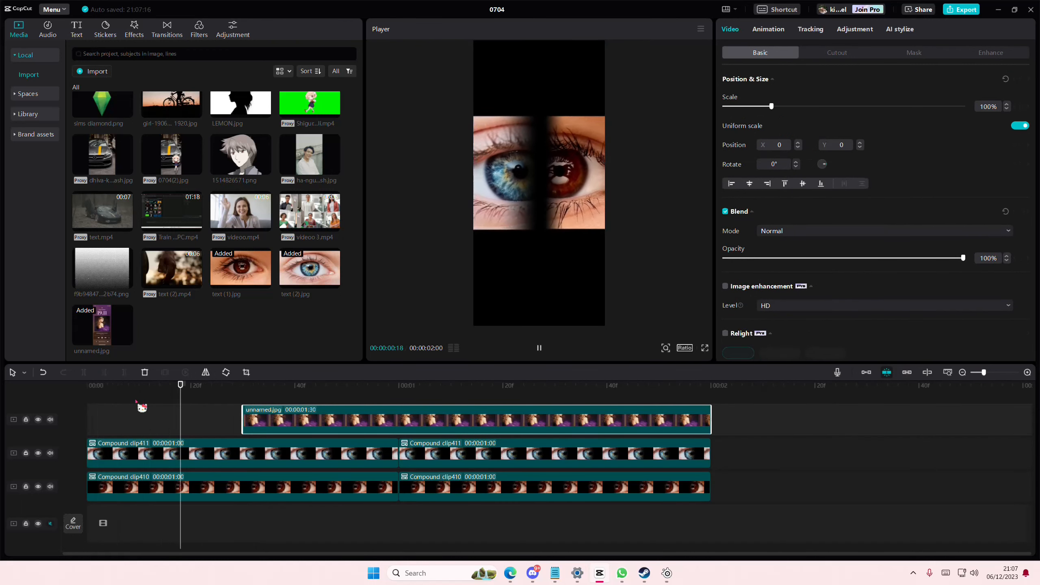
# Trim the start of the unnamed.jpg clip to the one-second mark and play the sequence from the beginning
pyautogui.click(148, 401)
pyautogui.moveTo(253, 424); pyautogui.dragTo(12, 395)
pyautogui.press('space')
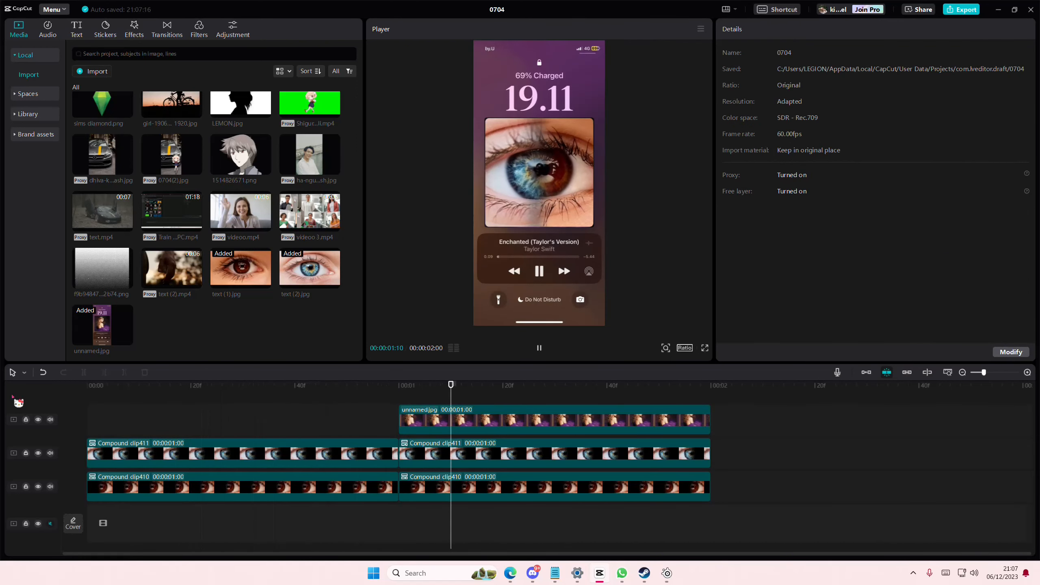
pyautogui.press('space')
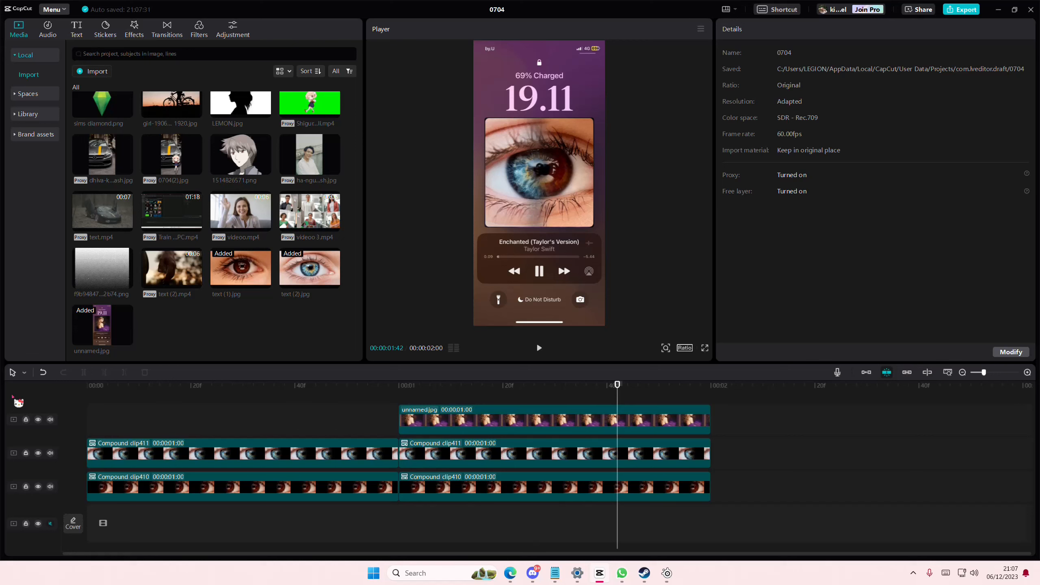